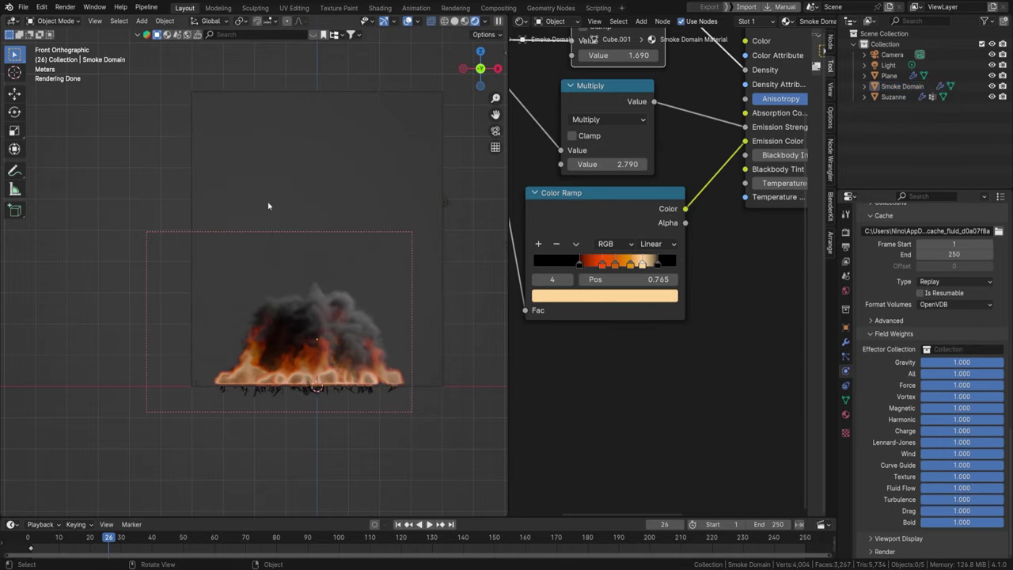
# Add a Vortex force field to the scene and return to the animation's start
pyautogui.hotkey('shift', 'a')
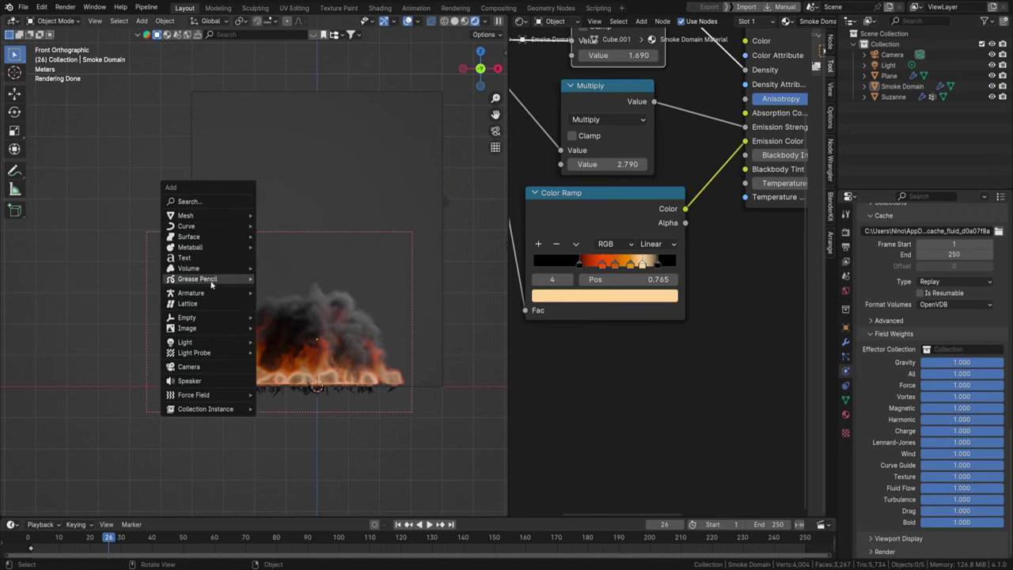
pyautogui.moveTo(212, 396)
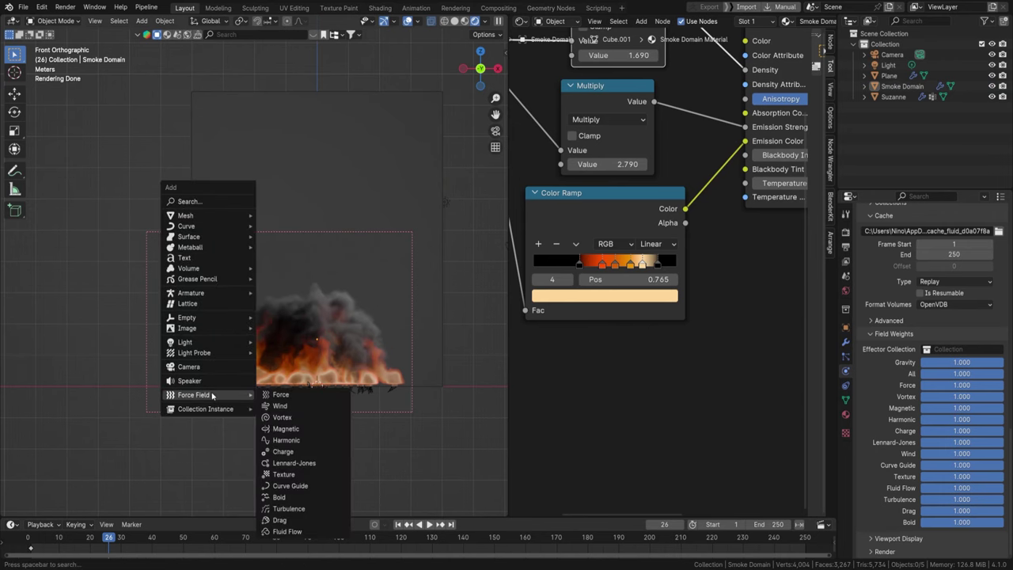
pyautogui.click(282, 418)
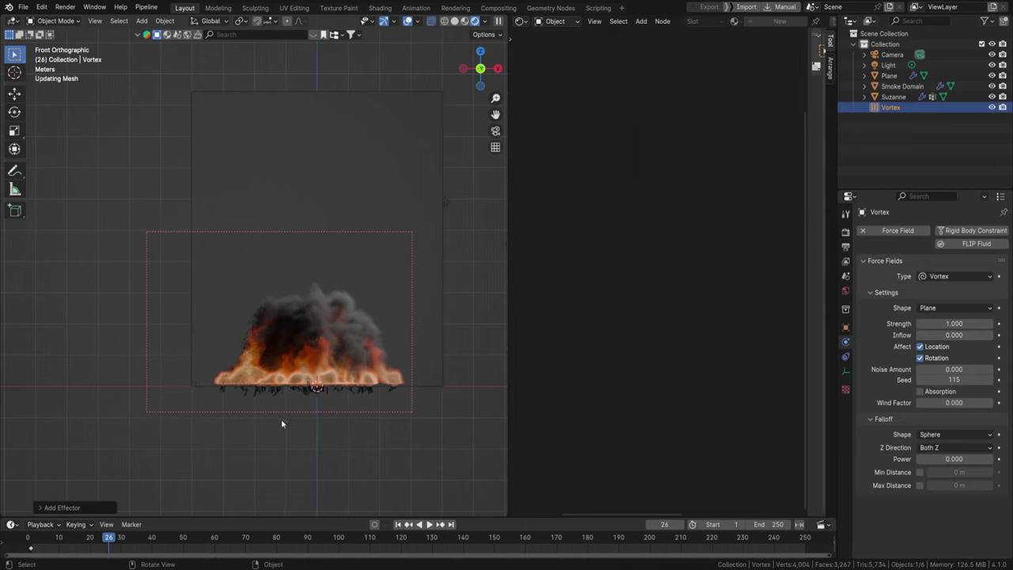
pyautogui.click(399, 524)
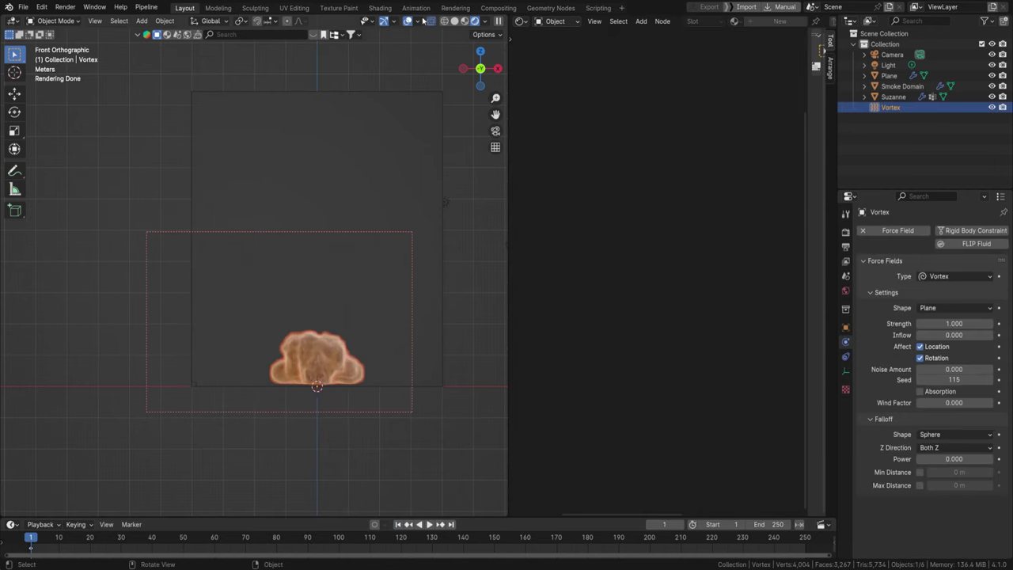
# In Solid shading, resize the Vortex at the base of the fire
pyautogui.click(453, 22)
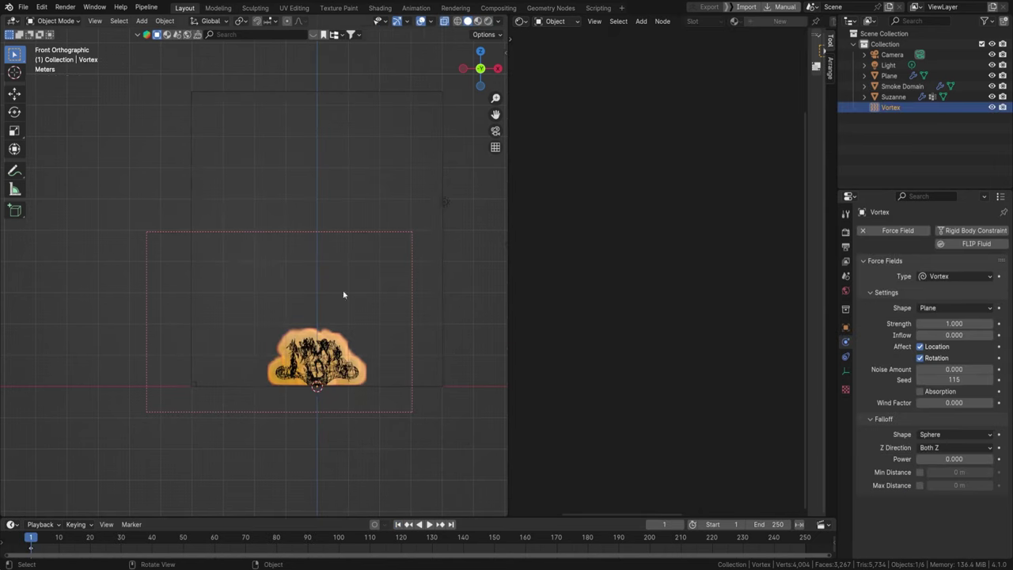
pyautogui.scroll(-5, 348, 317)
pyautogui.scroll(3, 363, 336)
pyautogui.press('g')
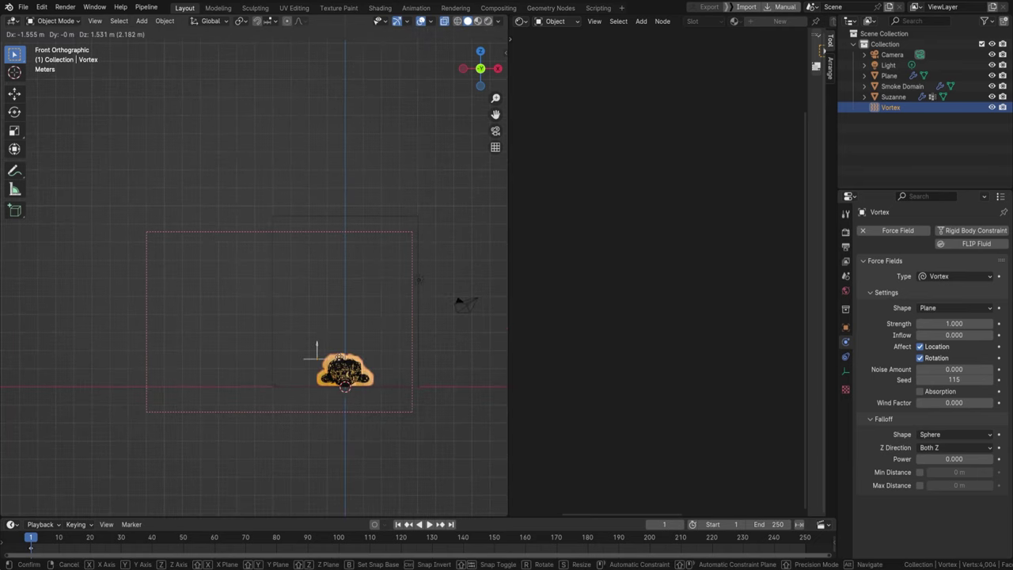
pyautogui.press('s')
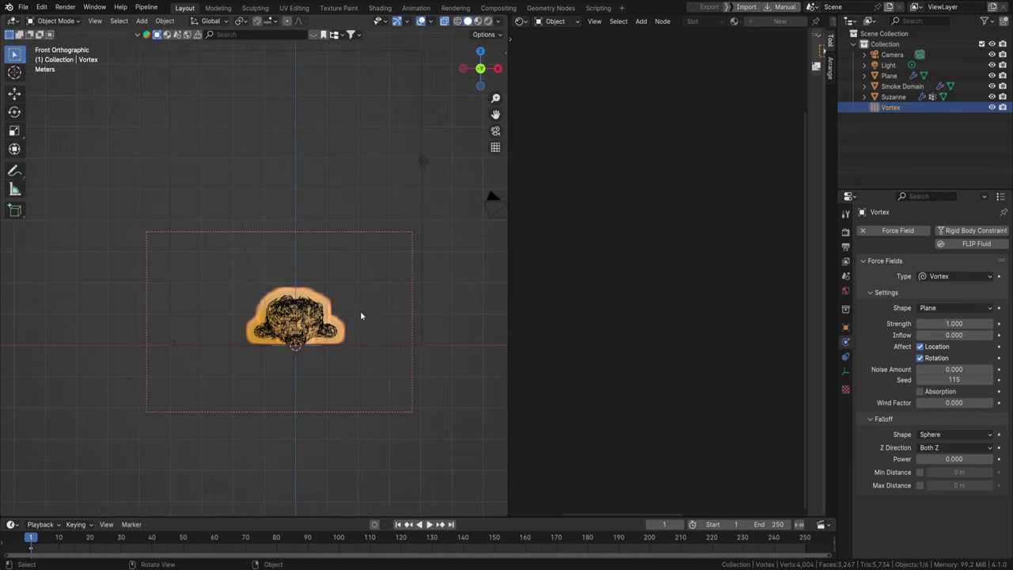
pyautogui.click(190, 296)
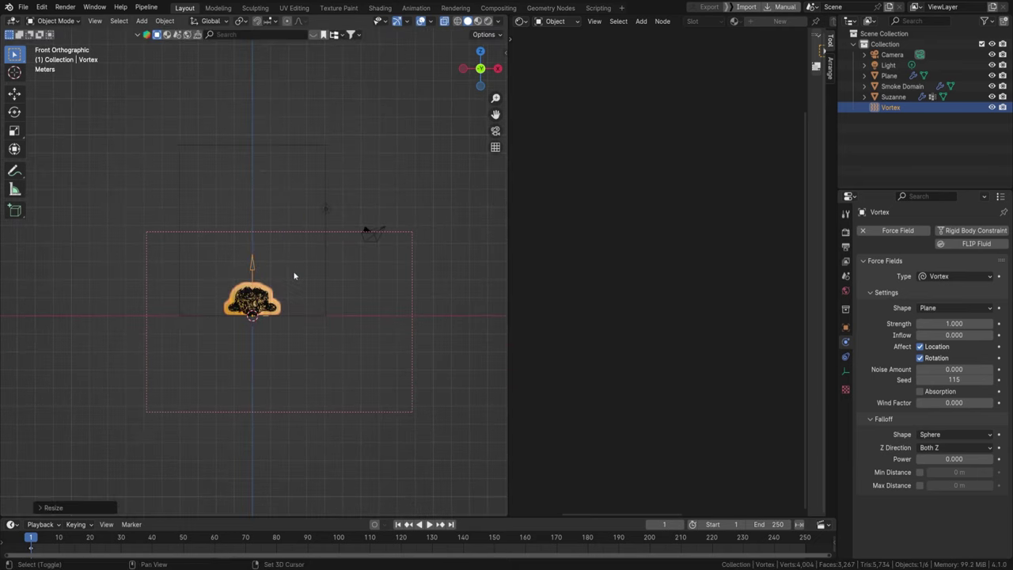
# Set the Vortex force field's Strength to 4
pyautogui.click(955, 323)
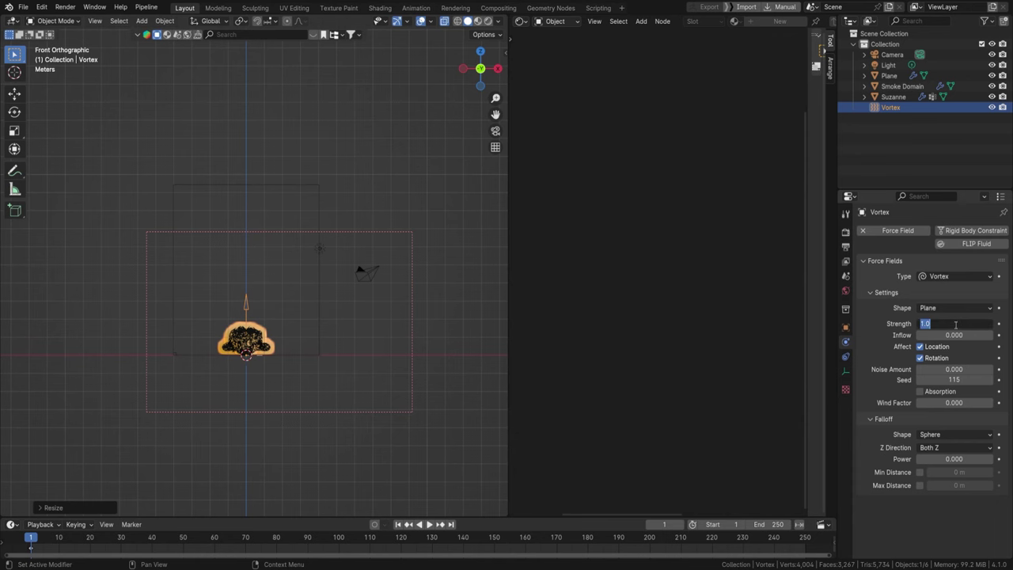
pyautogui.write('4')
pyautogui.press('Return')
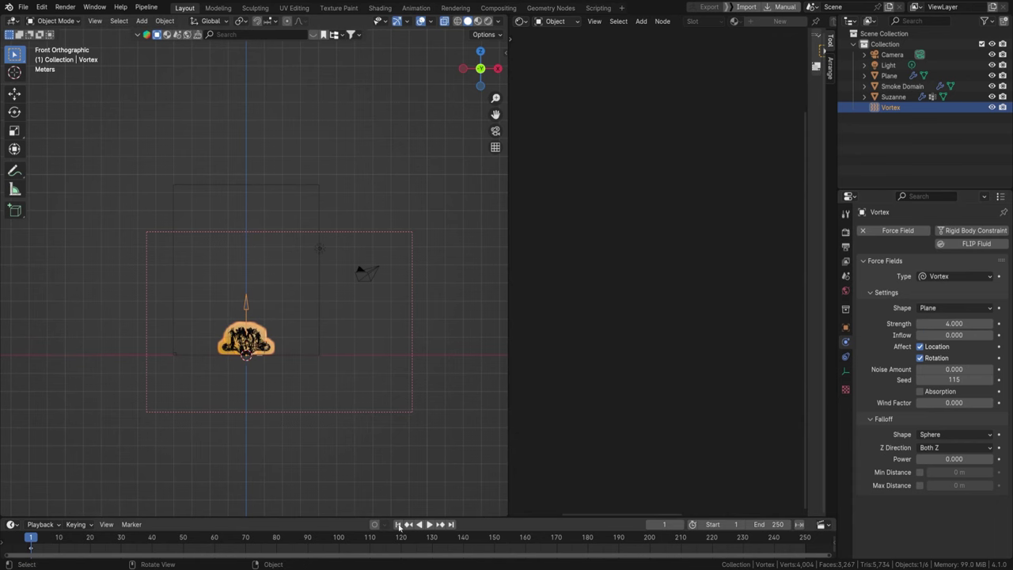
# Play and scrub the fire simulation repeatedly to watch the vortex twist the flames and smoke
pyautogui.press('space')
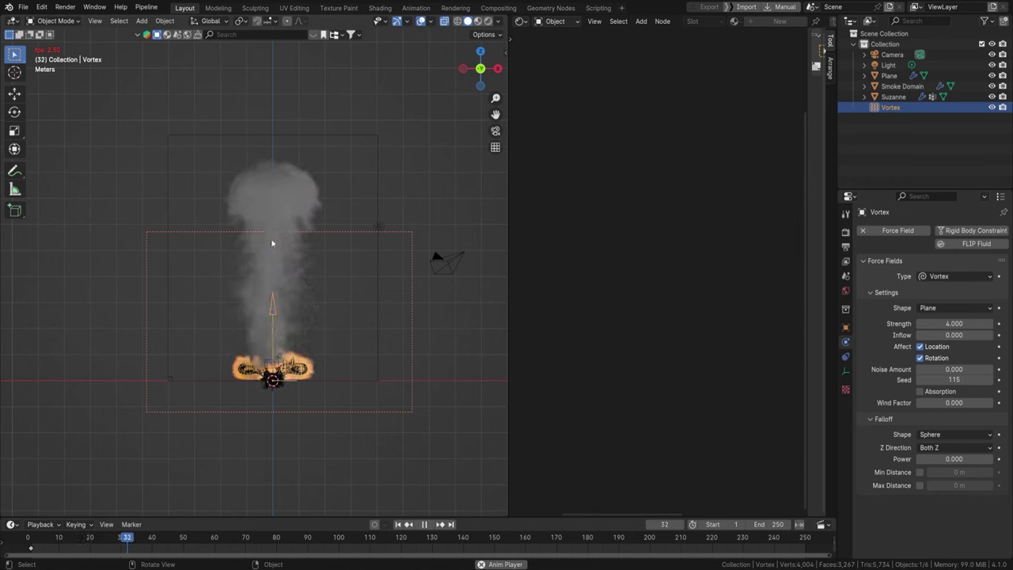
pyautogui.press('space')
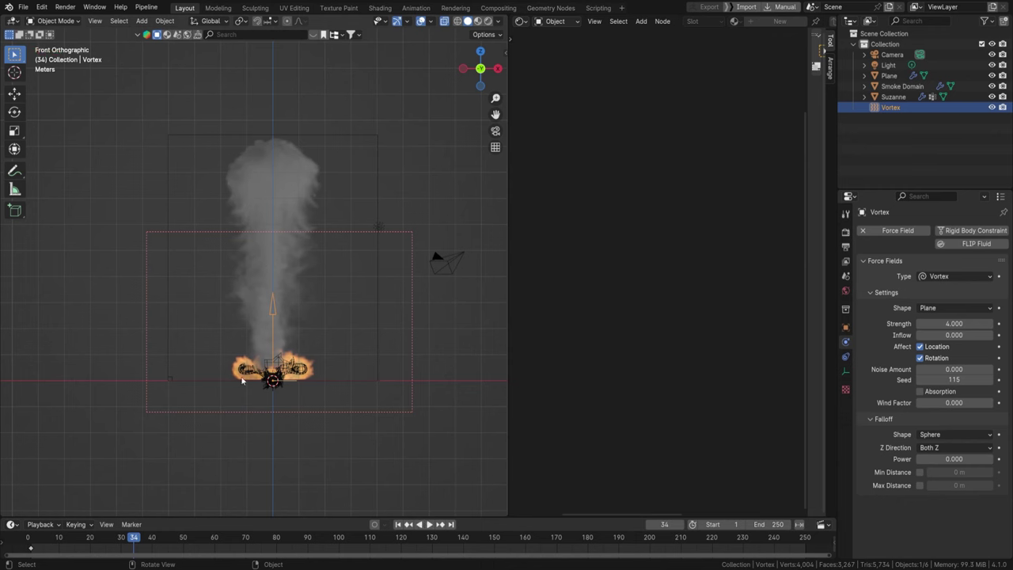
pyautogui.click(90, 538)
pyautogui.moveTo(90, 538); pyautogui.dragTo(14, 538)
pyautogui.press('space')
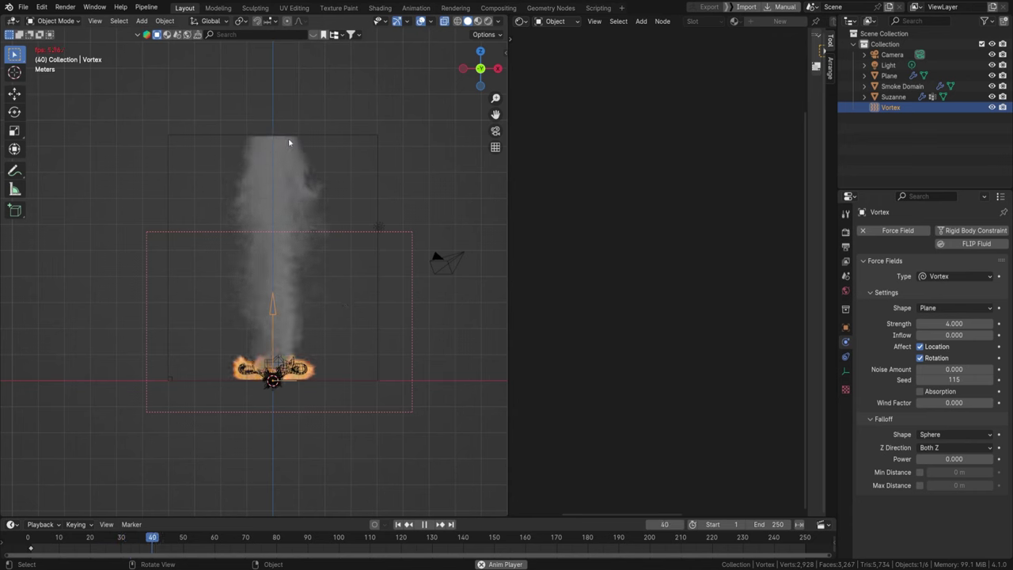
pyautogui.press('space')
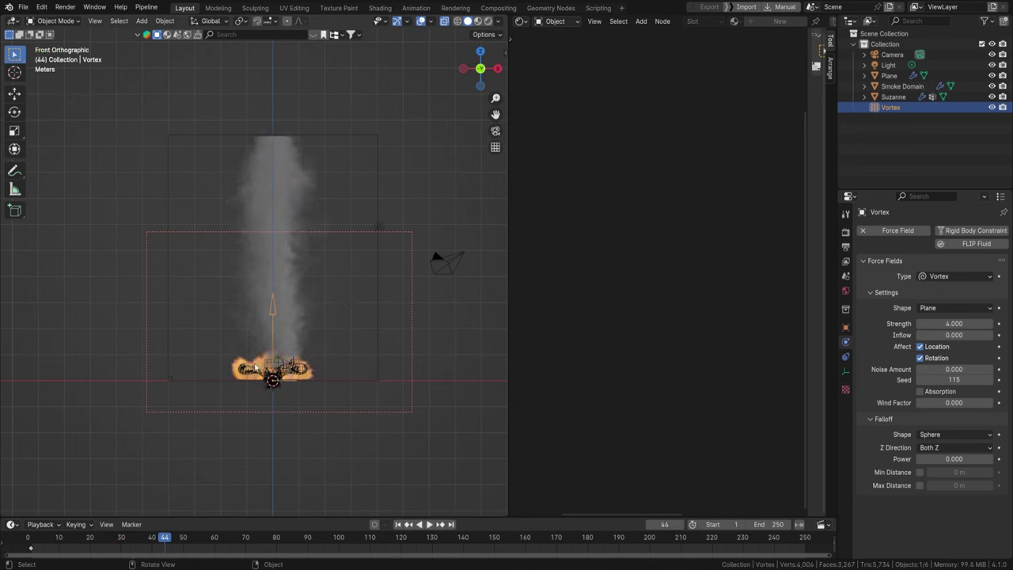
pyautogui.moveTo(160, 537); pyautogui.dragTo(26, 538)
pyautogui.press('space')
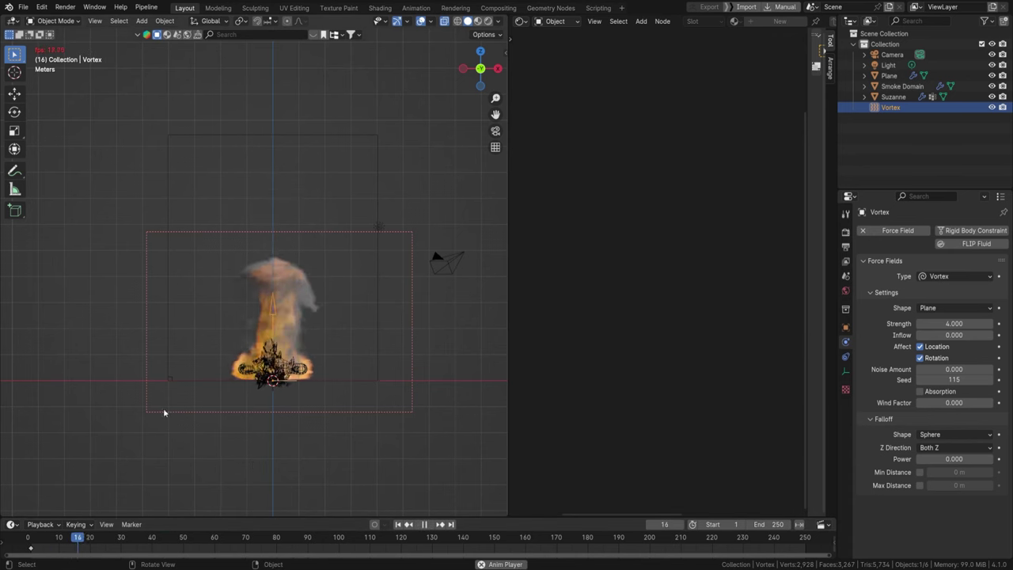
pyautogui.press('space')
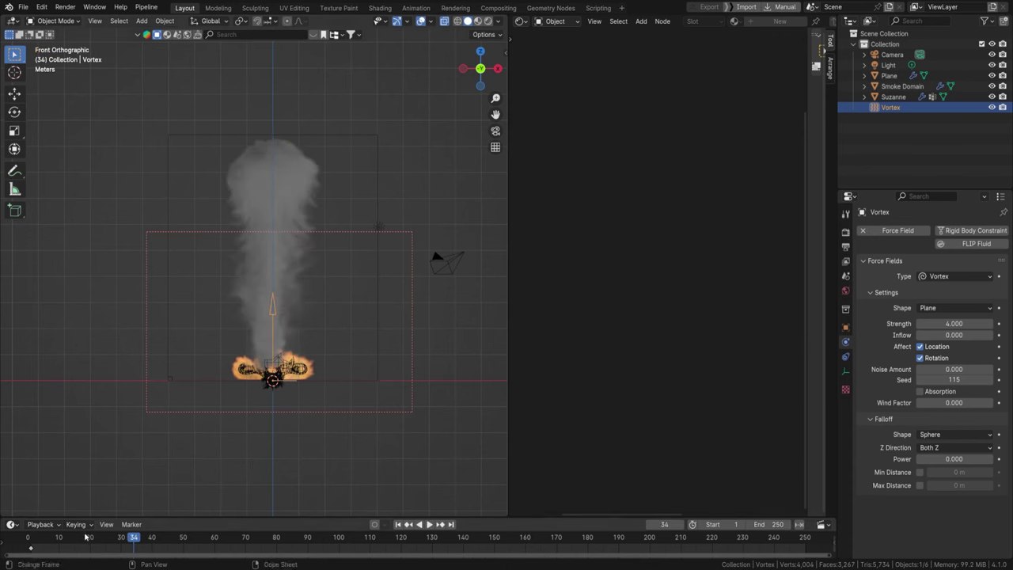
pyautogui.moveTo(81, 543)
pyautogui.mouseDown()
pyautogui.moveTo(67, 543)
pyautogui.moveTo(93, 542)
pyautogui.mouseUp()
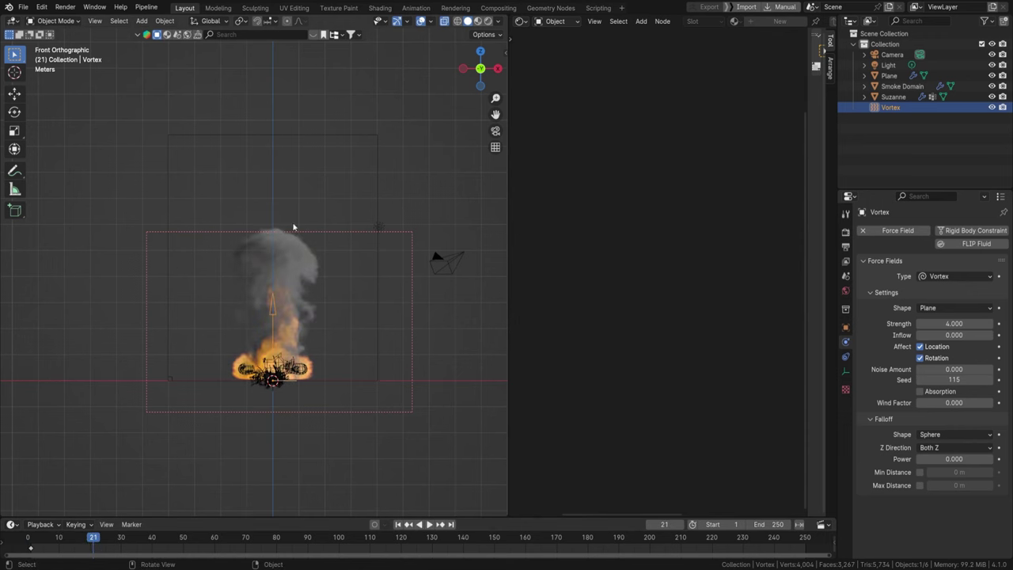
# Switch the viewport to Rendered shading and go back to frame 1
pyautogui.click(487, 20)
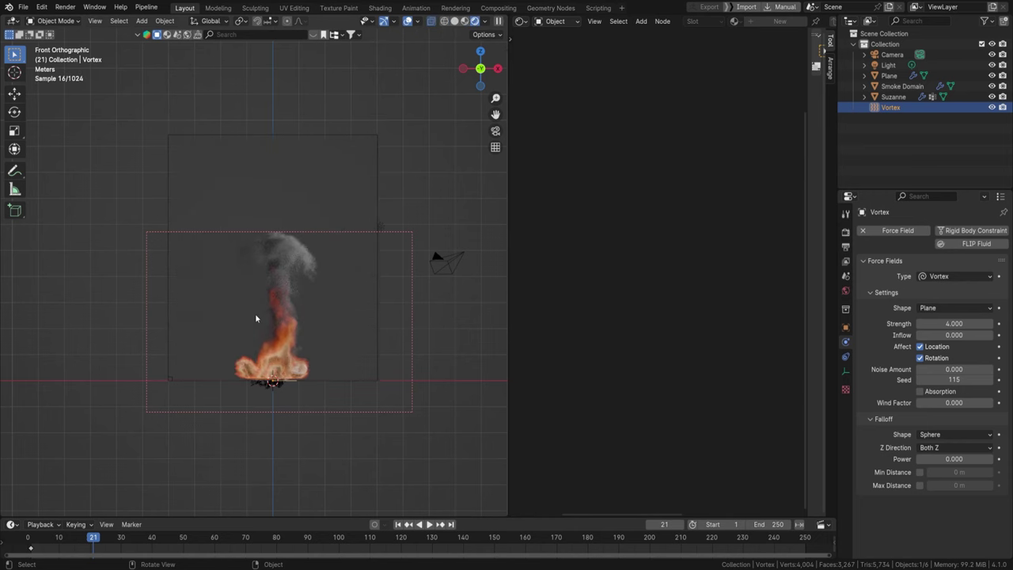
pyautogui.scroll(-2, 315, 290)
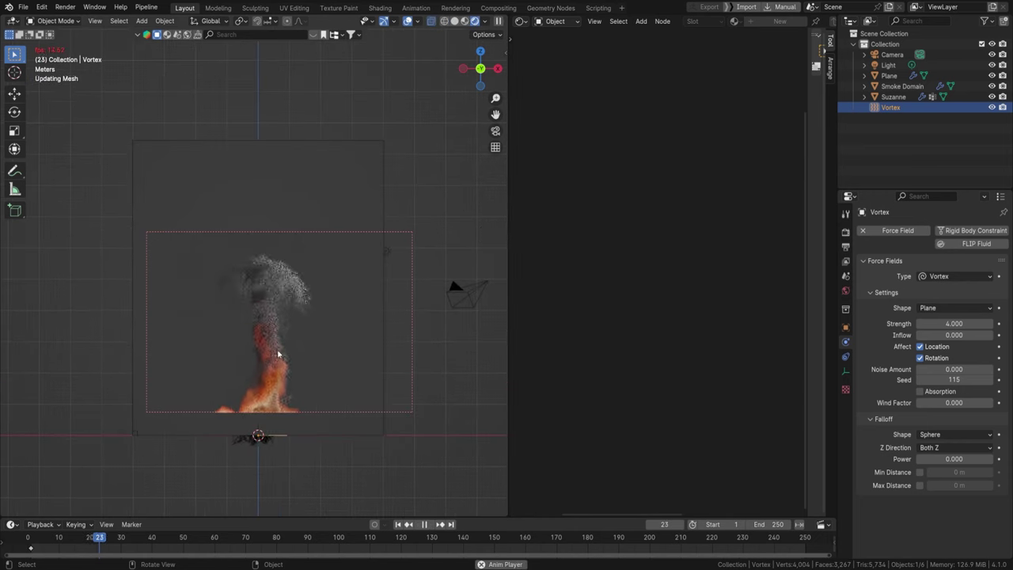
pyautogui.scroll(-3, 311, 384)
pyautogui.click(399, 524)
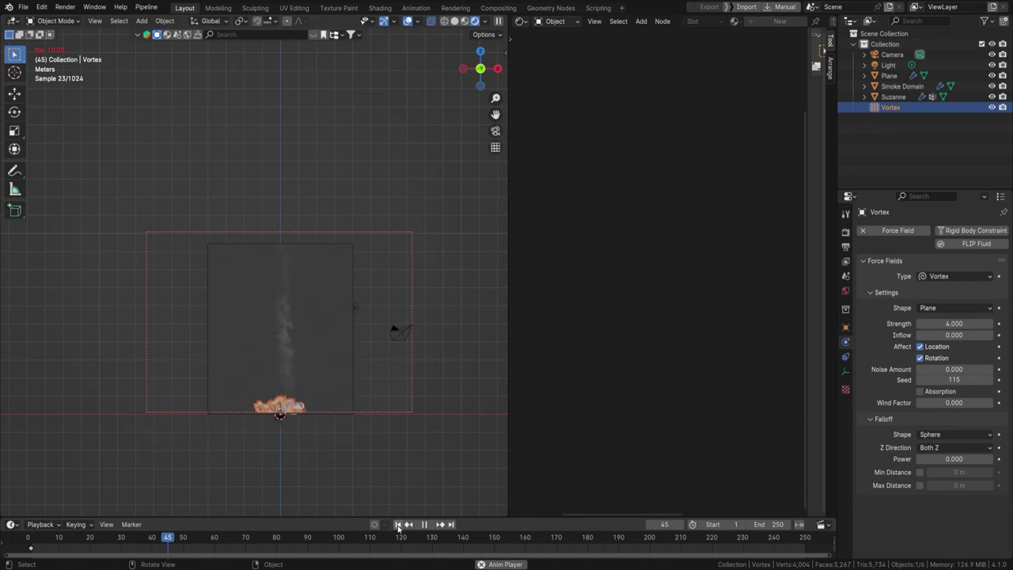
pyautogui.click(399, 524)
pyautogui.scroll(3, 258, 392)
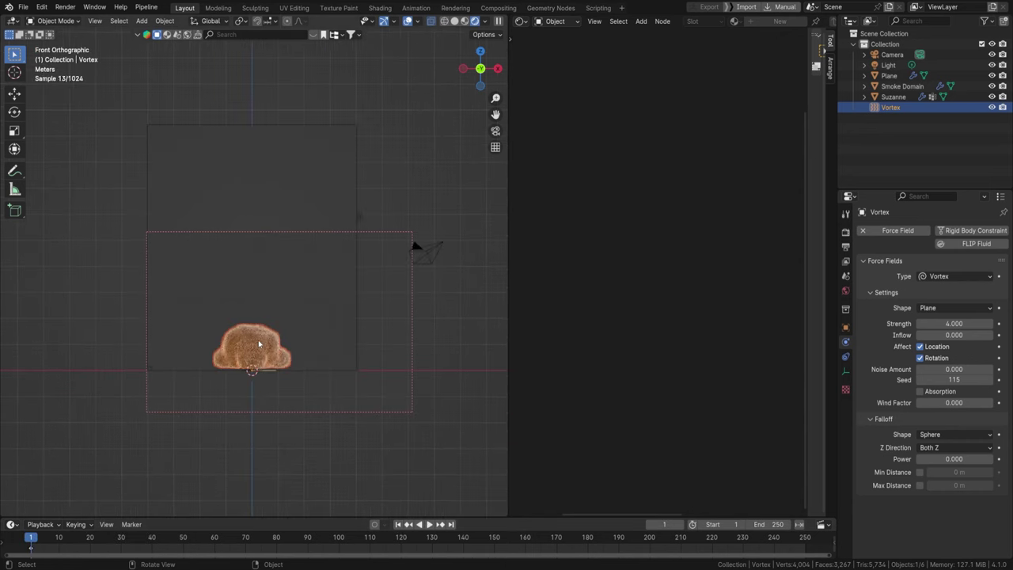
# Select the Smoke Domain and start entering a higher Resolution Divisions value in its Fluid settings
pyautogui.click(251, 348)
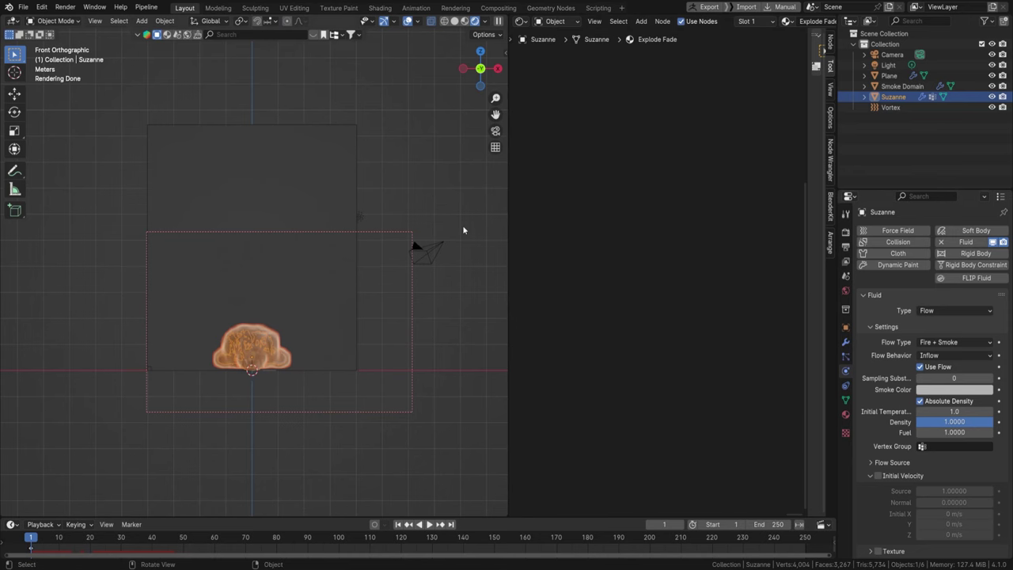
pyautogui.click(320, 127)
pyautogui.click(950, 355)
pyautogui.write('256')
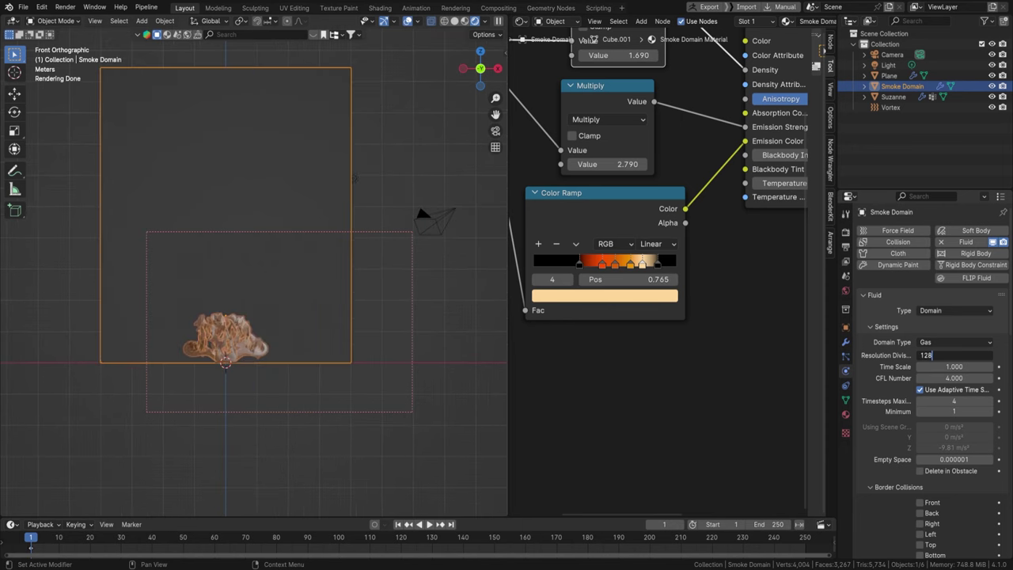
# Confirm the new Resolution Divisions value, reselect the Smoke Domain and recentre the view
pyautogui.press('Return')
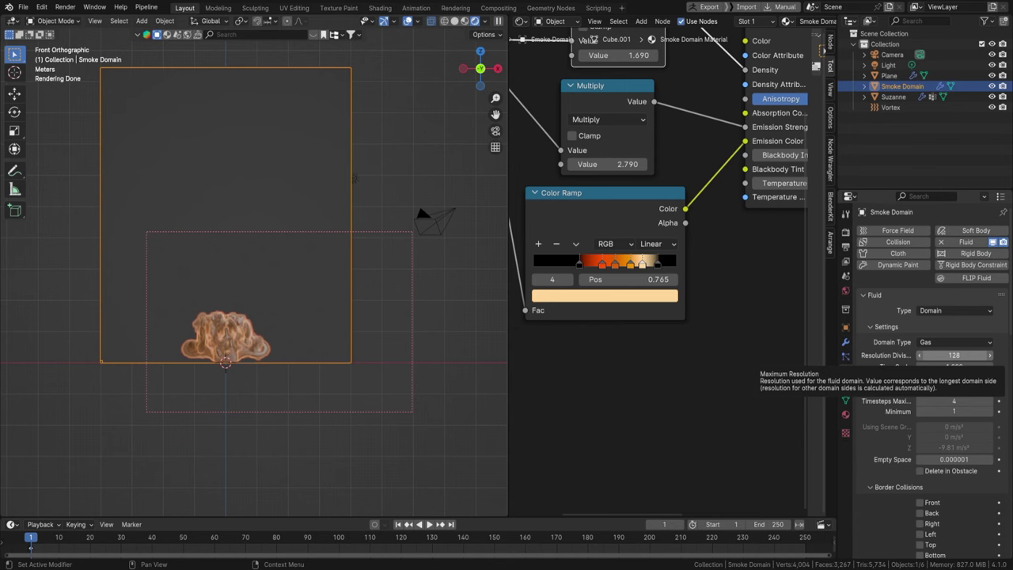
pyautogui.click(253, 345)
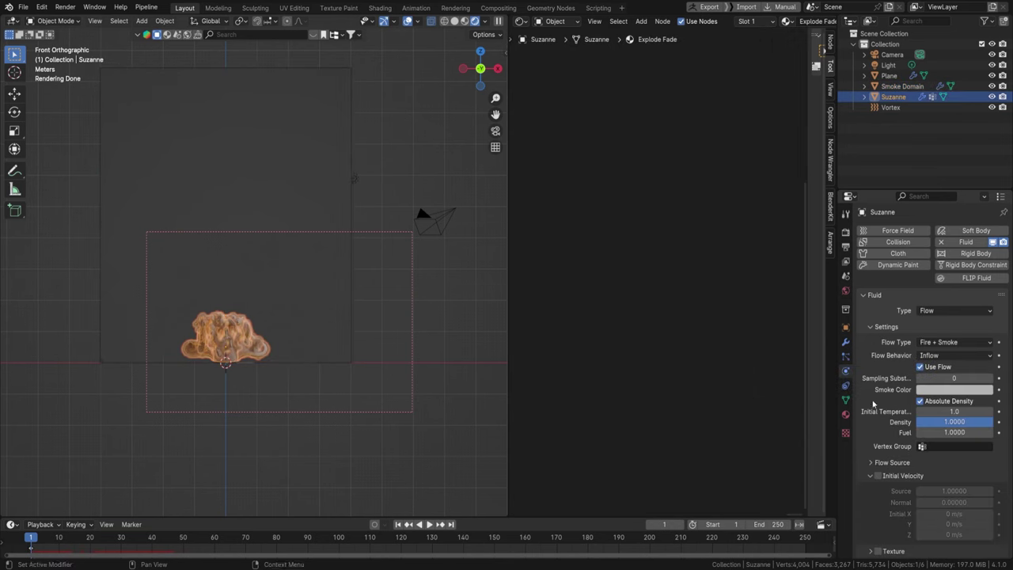
pyautogui.click(298, 70)
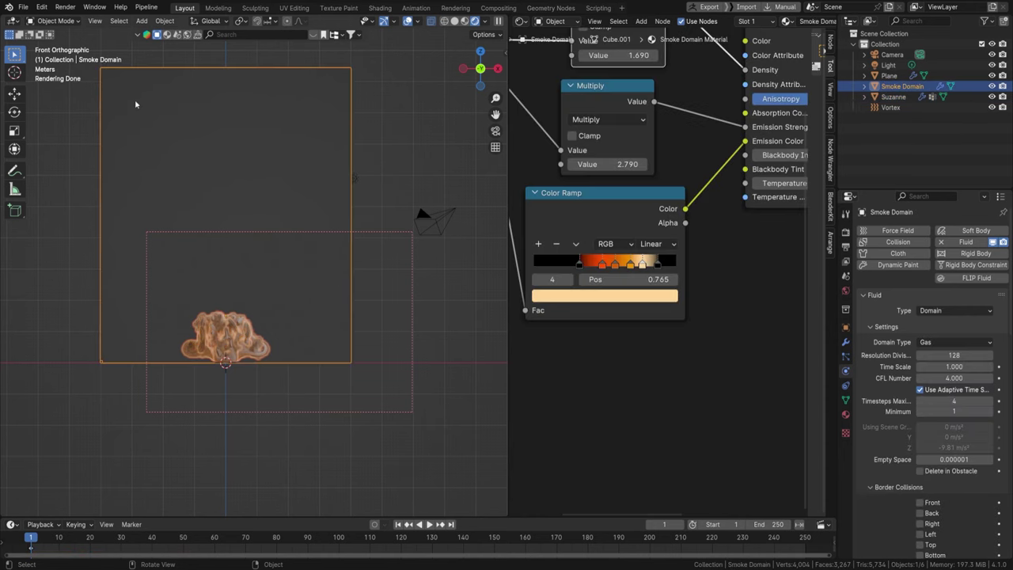
pyautogui.keyDown('shift'); pyautogui.moveTo(162, 126); pyautogui.dragTo(191, 167, button='middle'); pyautogui.keyUp('shift')
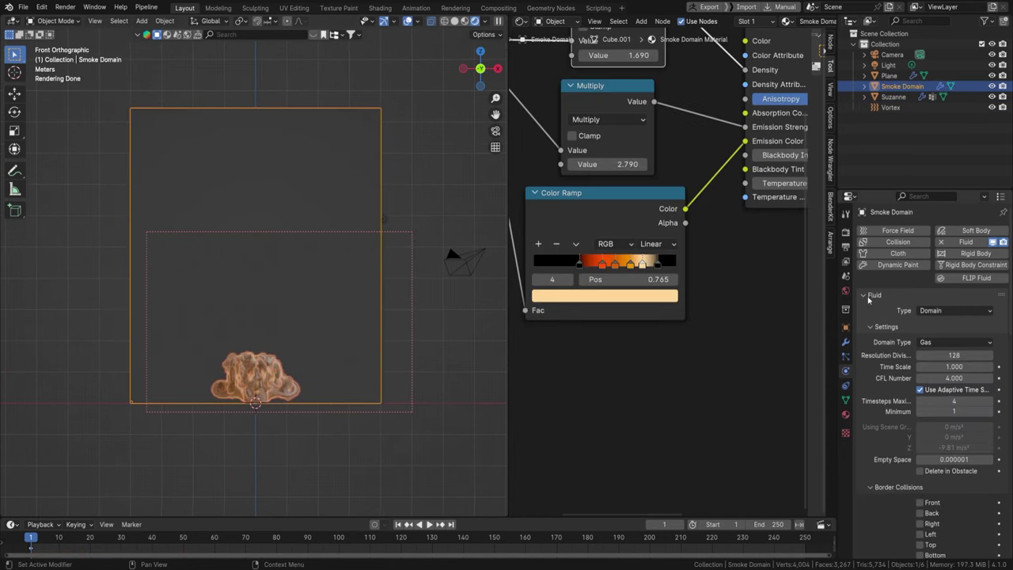
# Collapse the domain Settings and Gas panels to expose the Cache frame range
pyautogui.click(871, 330)
pyautogui.click(872, 339)
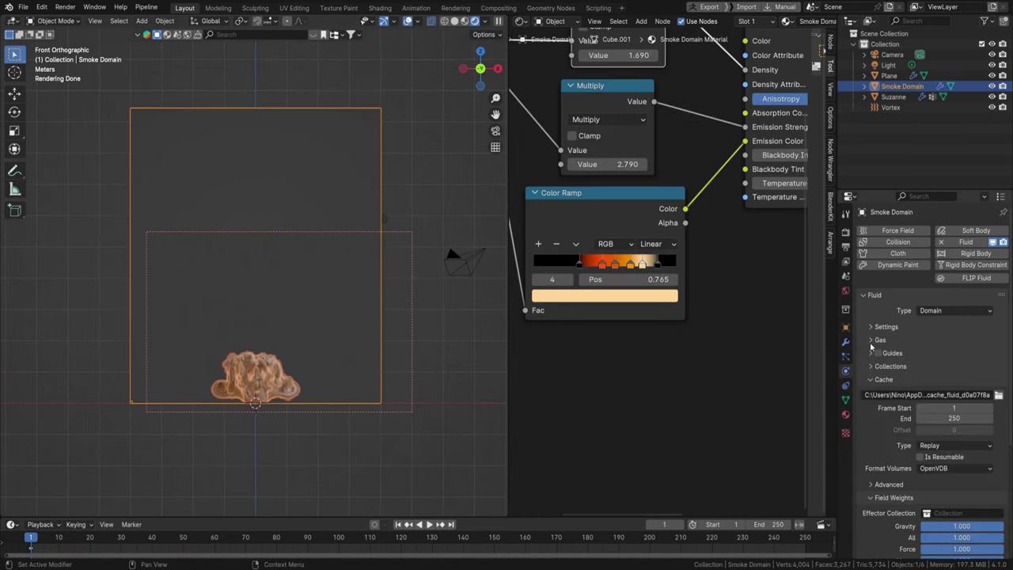
pyautogui.click(872, 380)
pyautogui.click(872, 380)
pyautogui.scroll(-1, 897, 418)
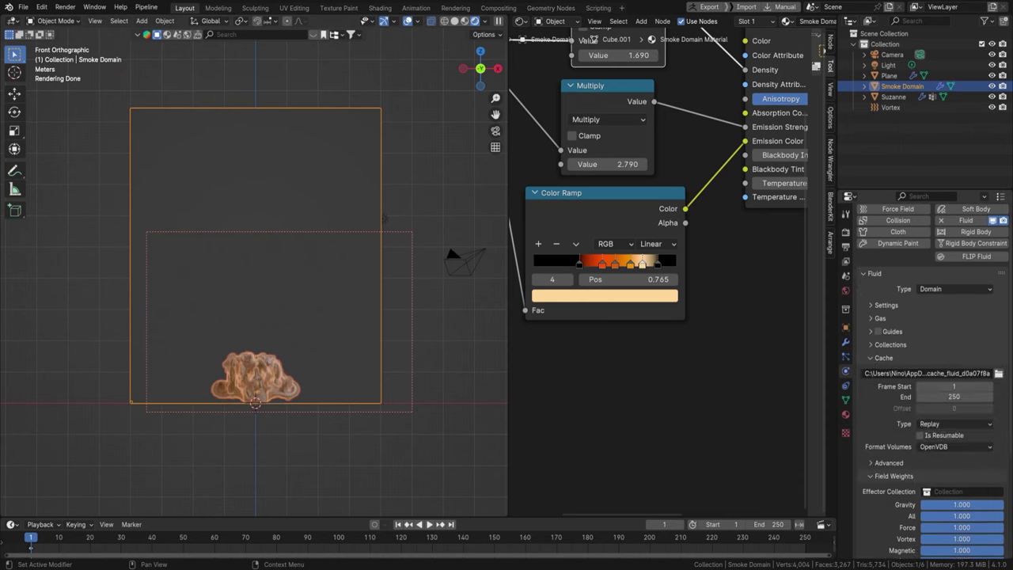
pyautogui.click(890, 463)
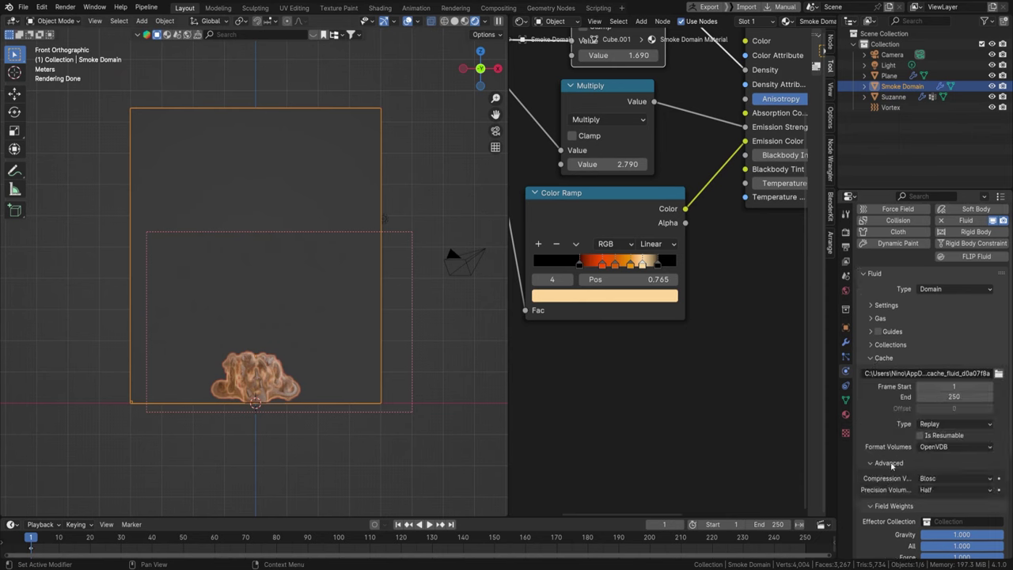
pyautogui.click(890, 463)
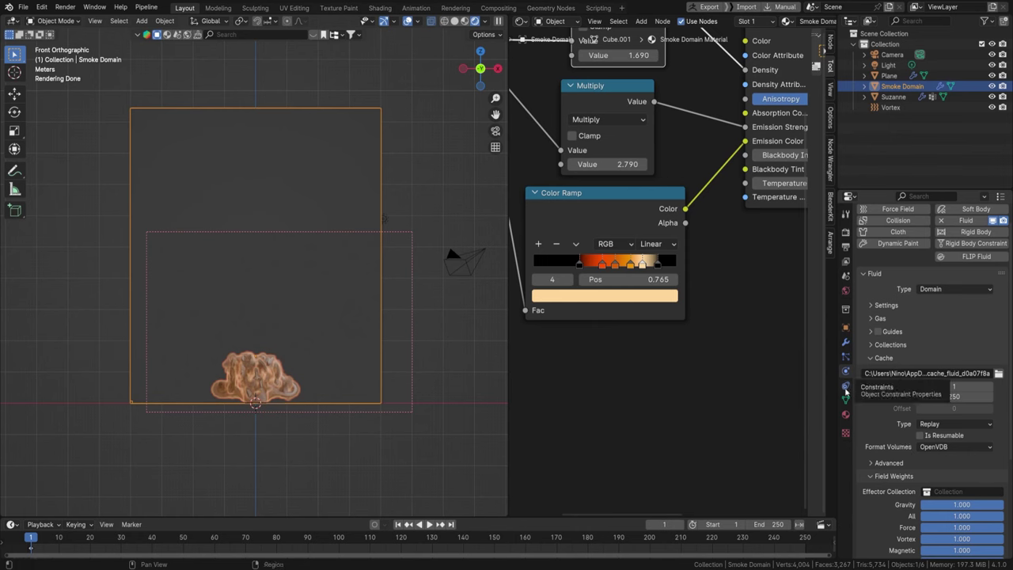
# Browse the domain's Particles, Modifiers and Constraints tabs, then open the Physics Cache Type choices
pyautogui.click(845, 357)
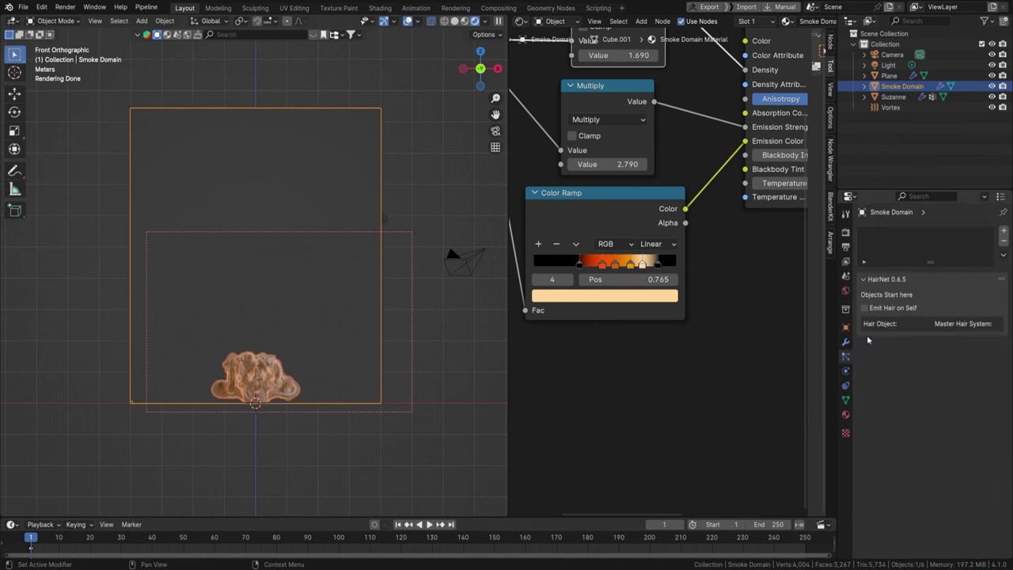
pyautogui.click(846, 342)
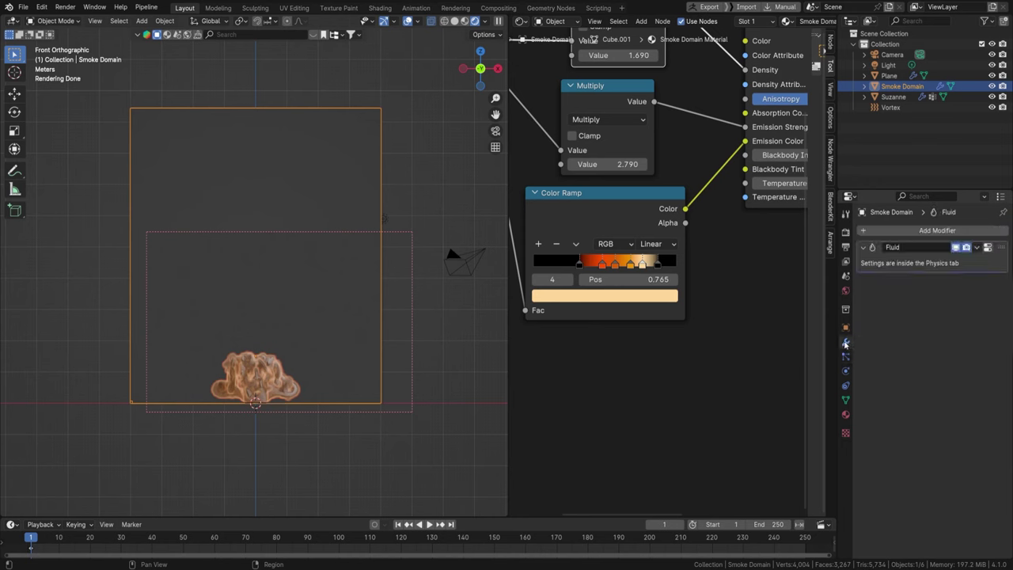
pyautogui.click(845, 385)
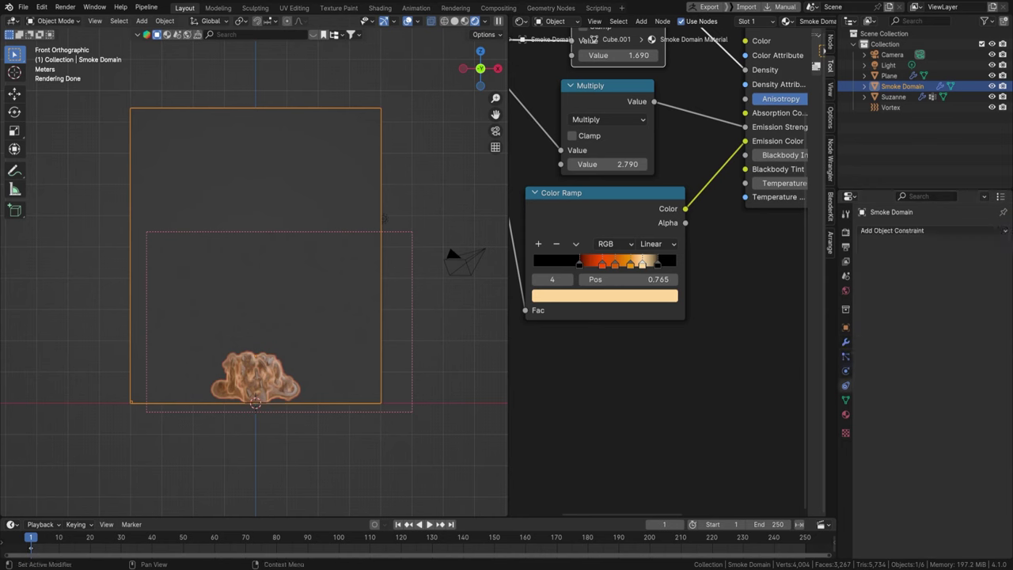
pyautogui.click(846, 370)
pyautogui.click(966, 393)
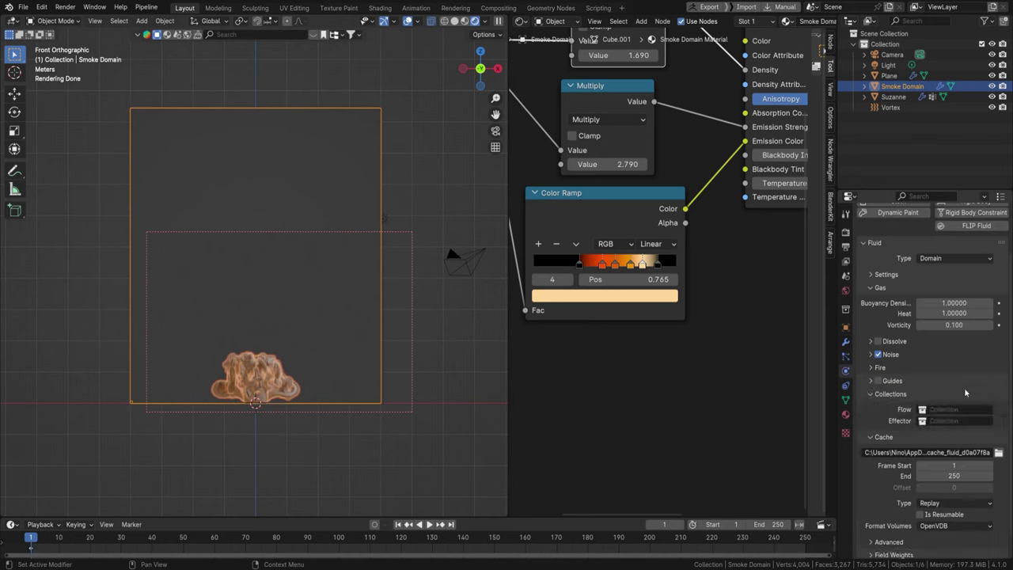
pyautogui.click(878, 394)
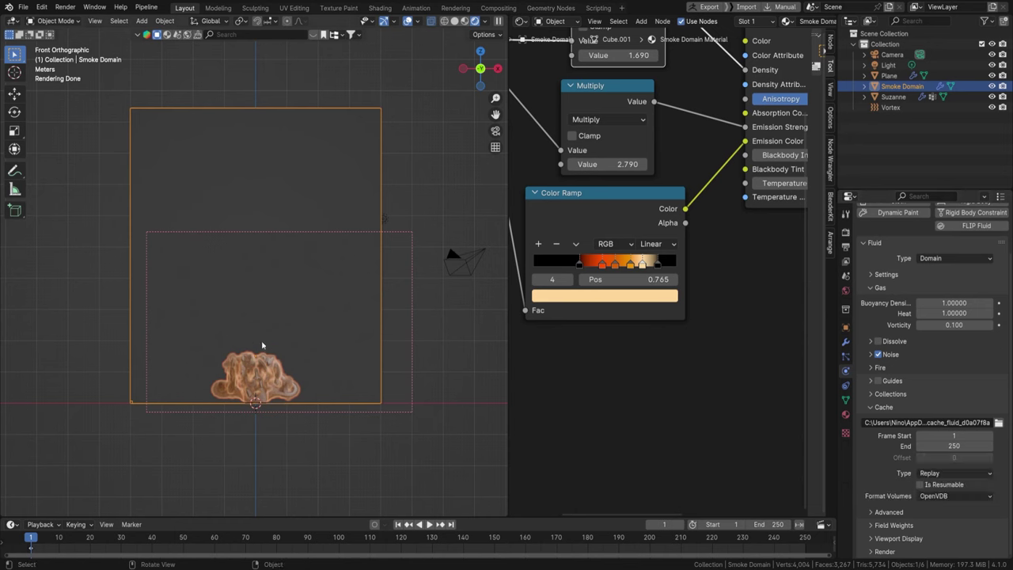
pyautogui.click(958, 473)
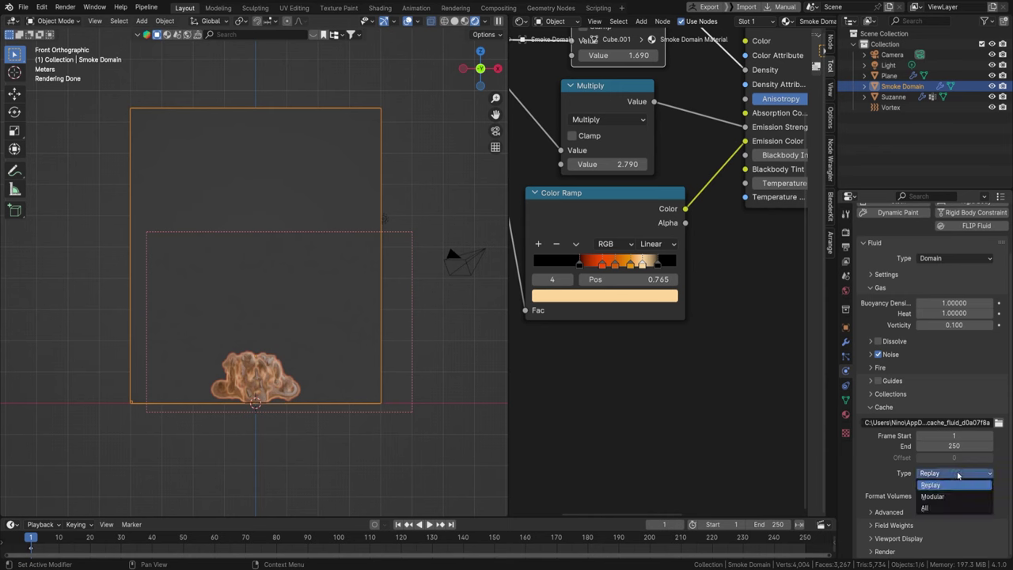
# Set the domain cache type to All with End frame 100, then Bake All
pyautogui.click(933, 509)
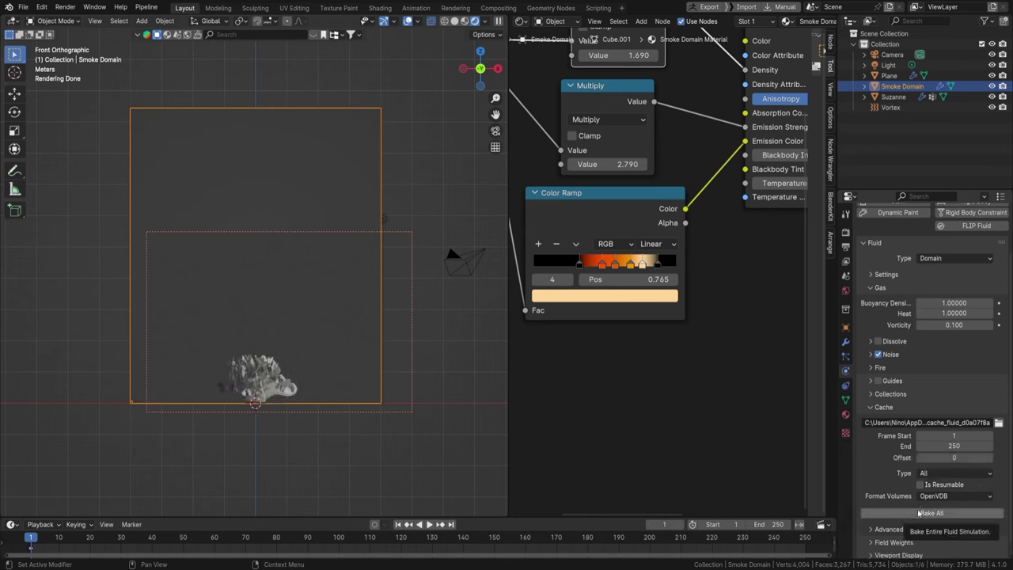
pyautogui.click(947, 448)
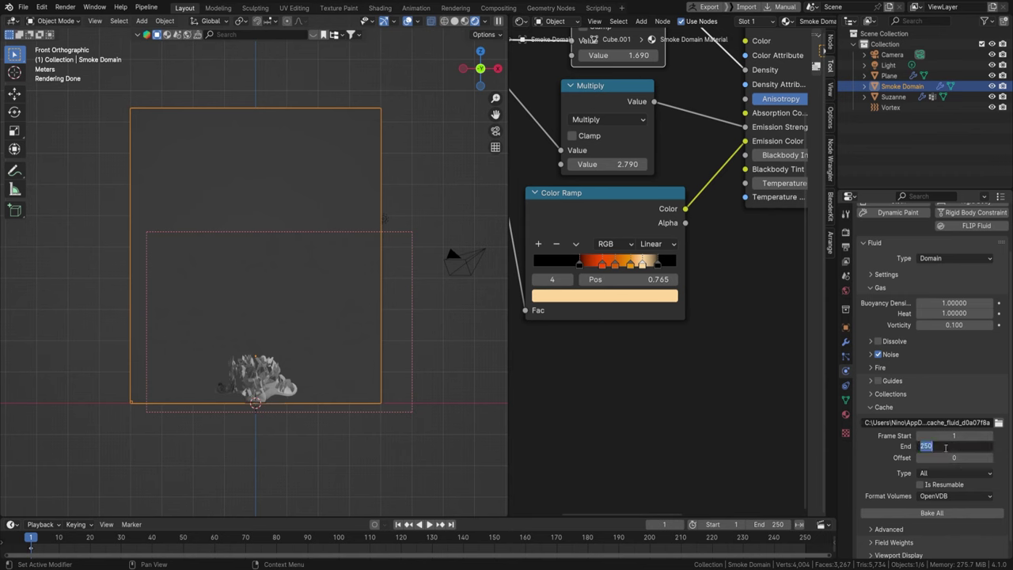
pyautogui.write('100')
pyautogui.press('Return')
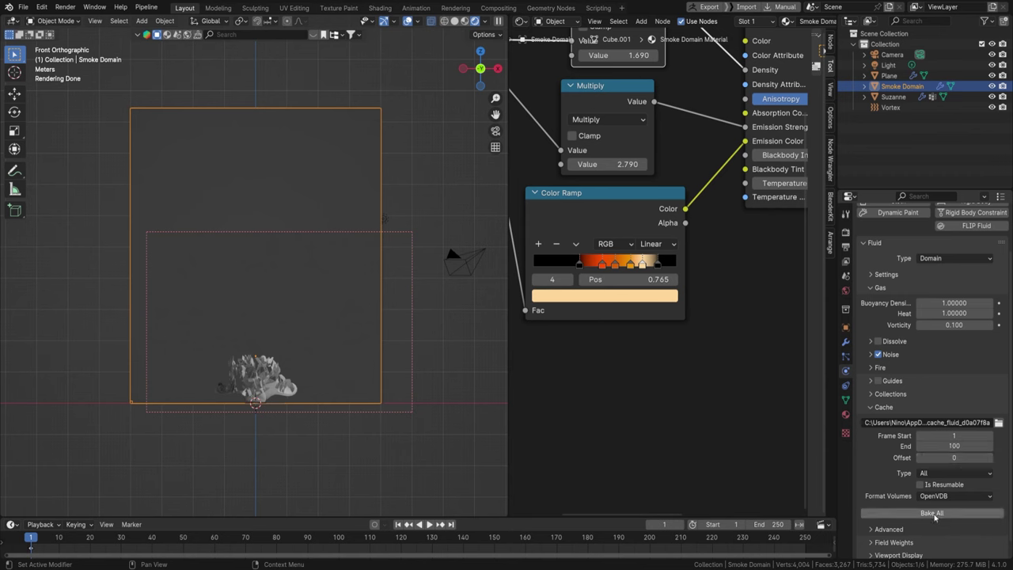
pyautogui.click(935, 513)
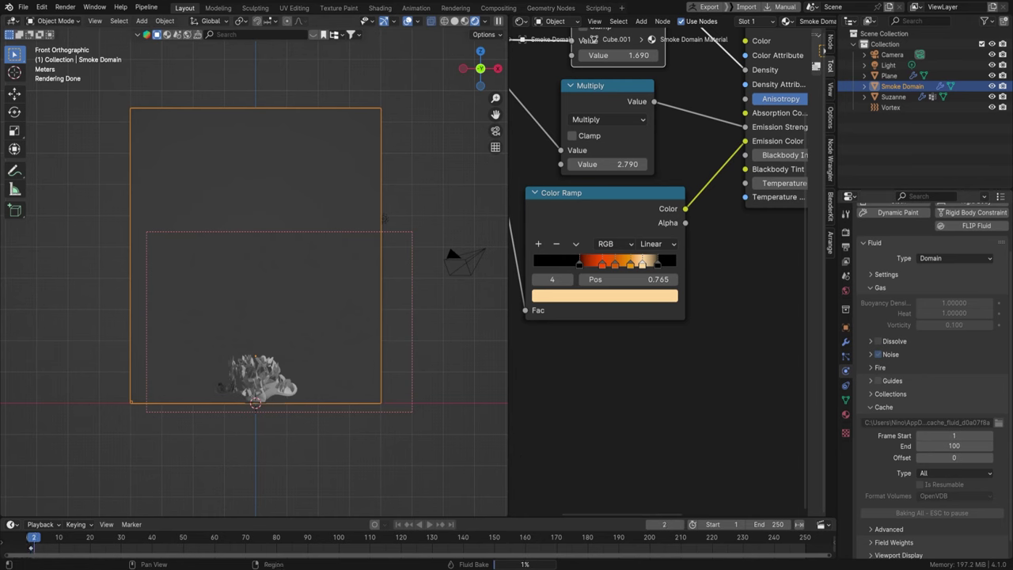
pyautogui.press('Escape')
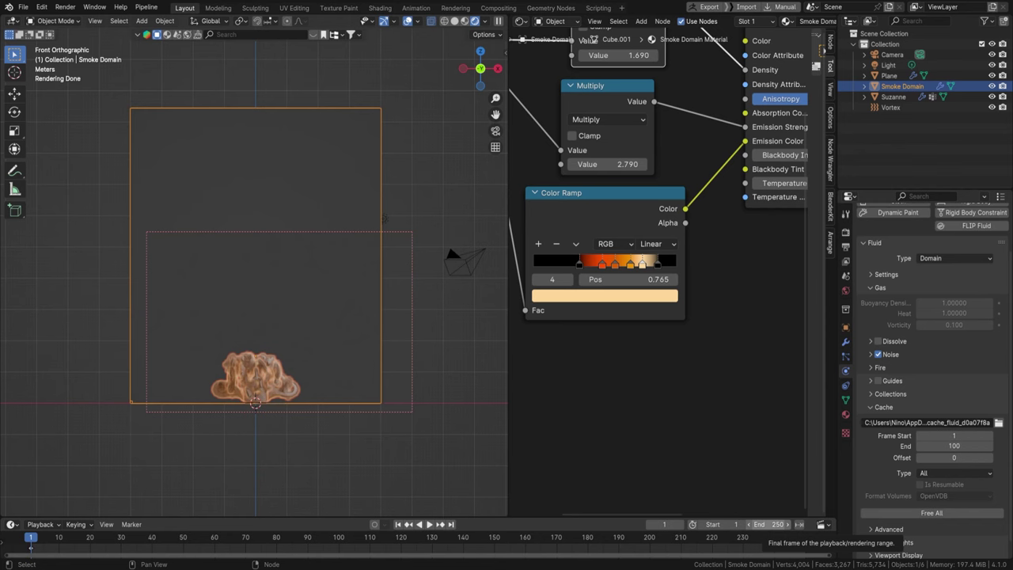
# Set the scene's End frame to 100
pyautogui.click(776, 524)
pyautogui.write('10')
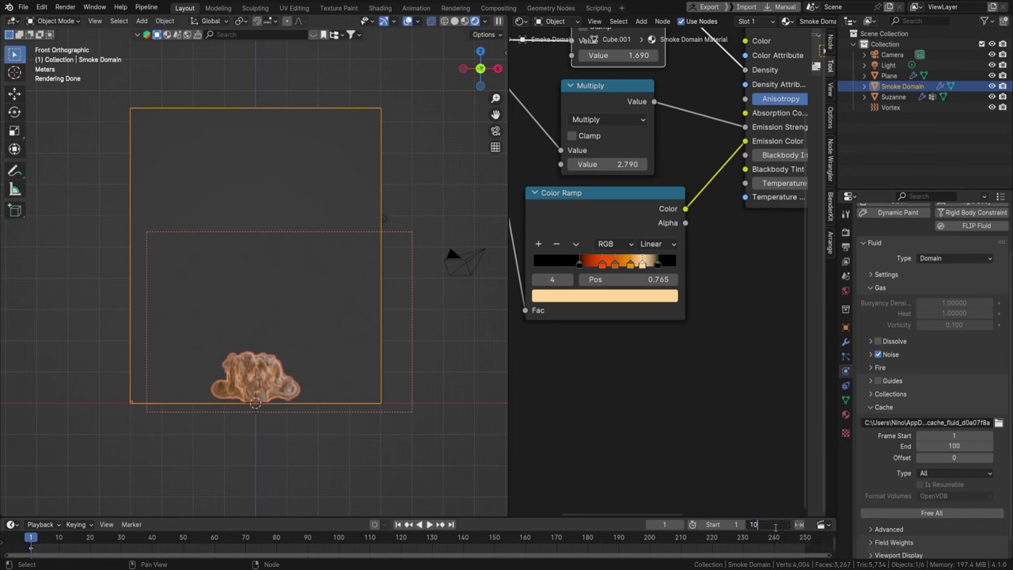
pyautogui.write('0')
pyautogui.press('Return')
# Play and scrub the baked fire and smoke several times from the early frames
pyautogui.press('space')
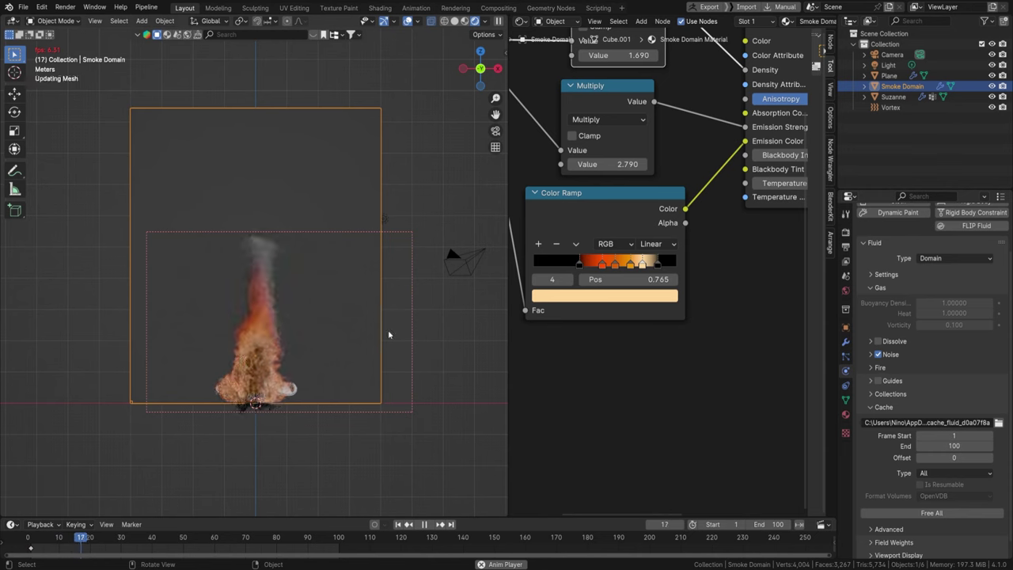
pyautogui.press('space')
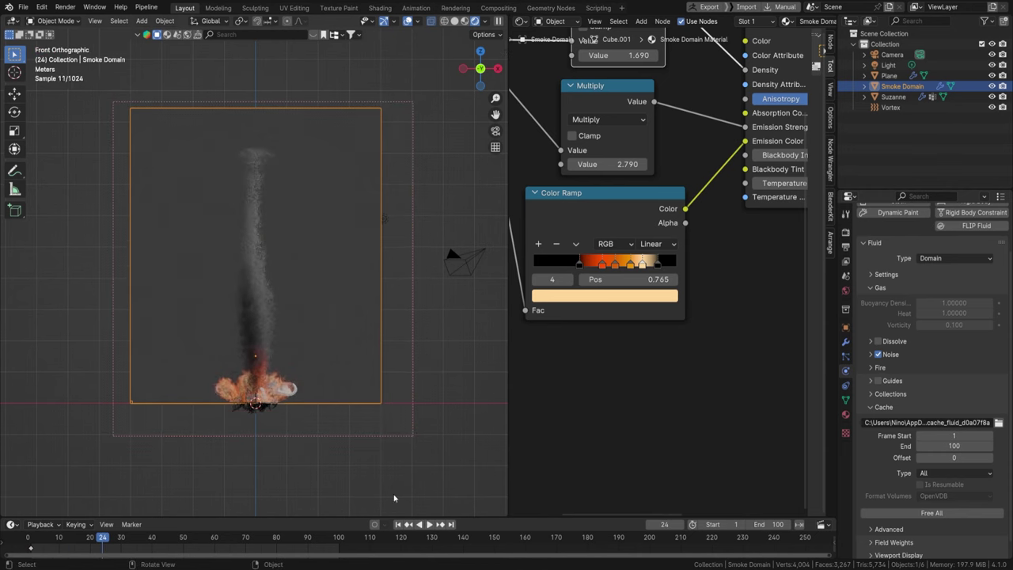
pyautogui.hotkey('shift', 'Left')
pyautogui.press('space')
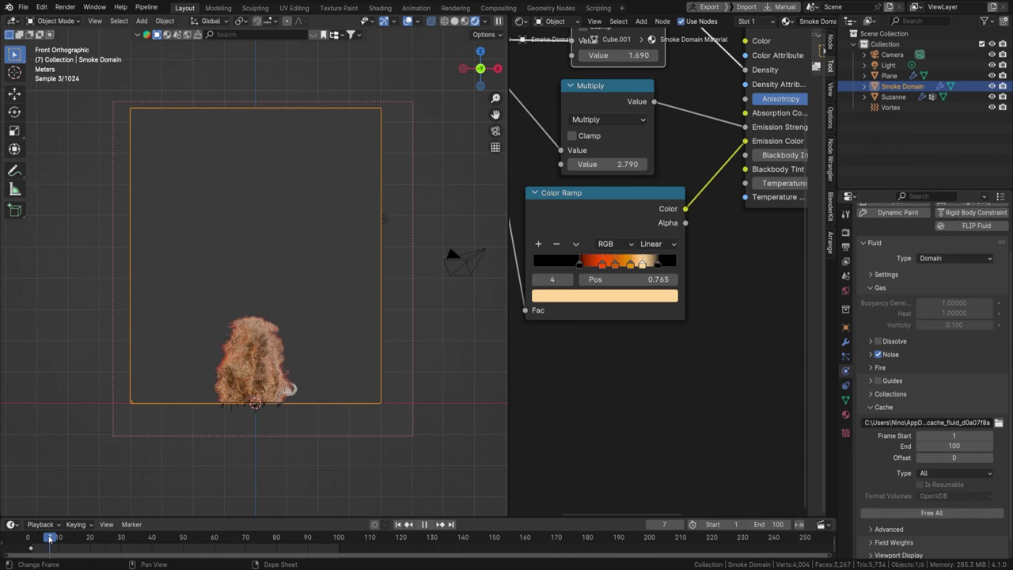
pyautogui.moveTo(49, 538); pyautogui.dragTo(36, 539)
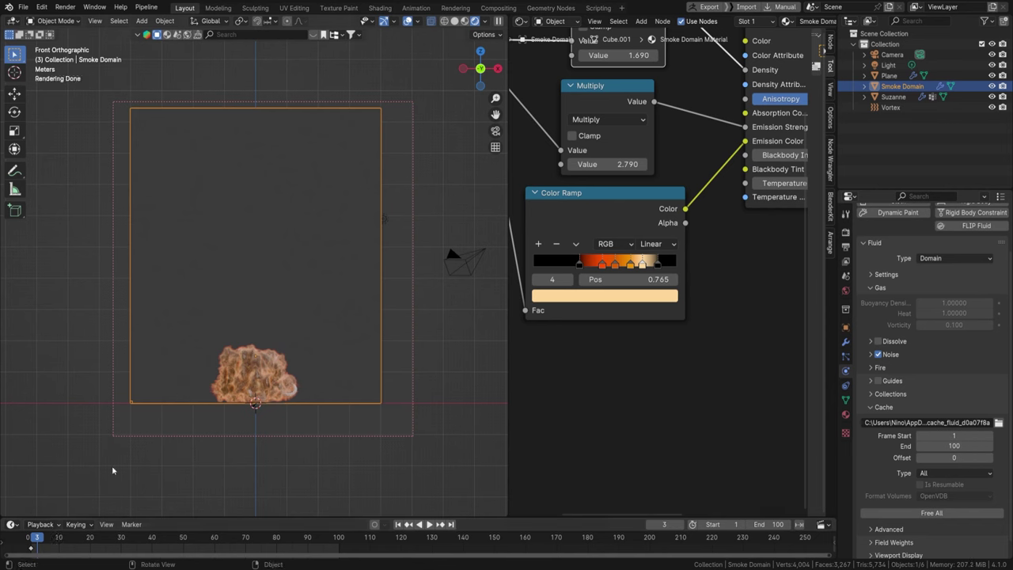
pyautogui.press('space')
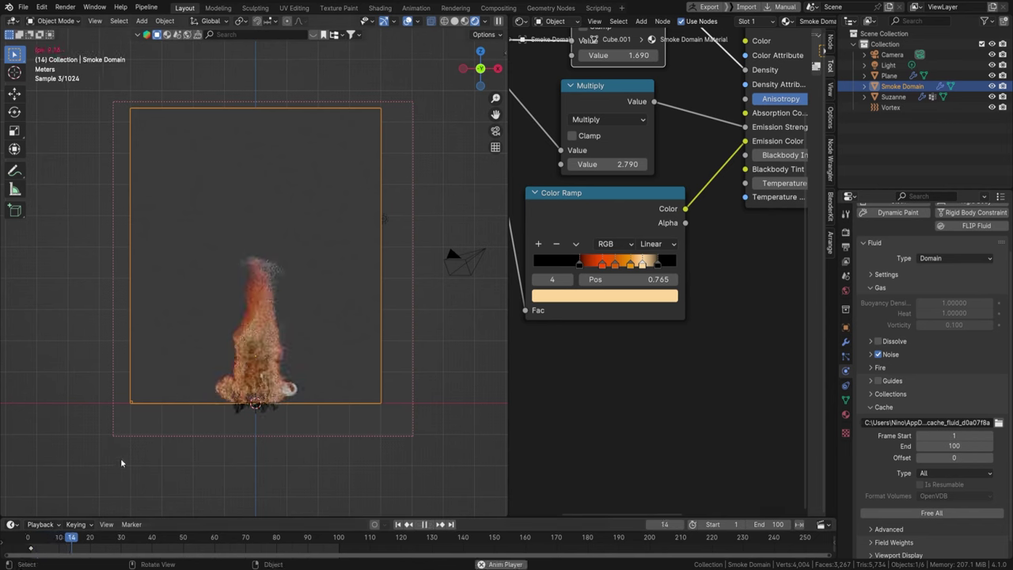
pyautogui.press('space')
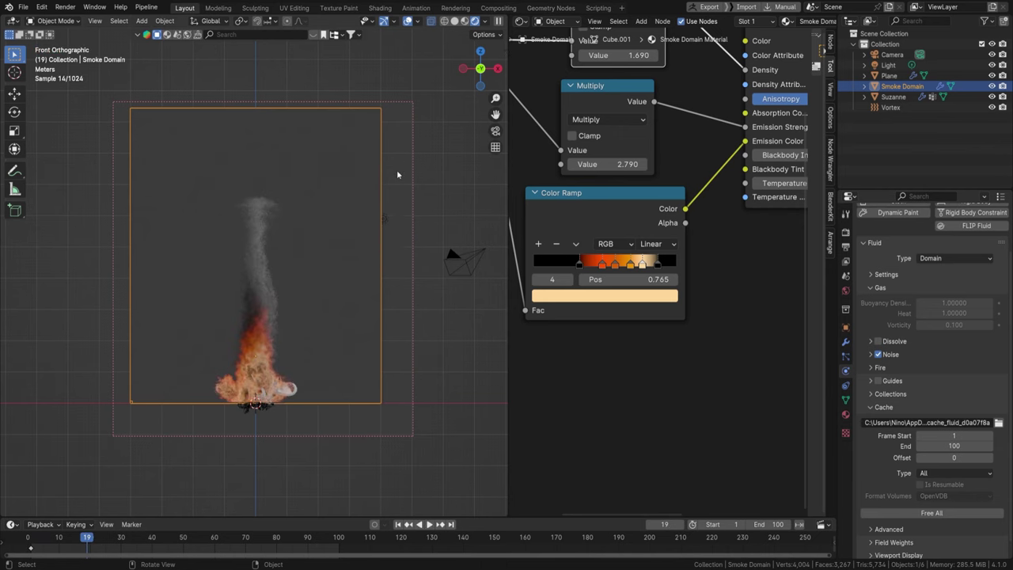
pyautogui.scroll(1, 244, 355)
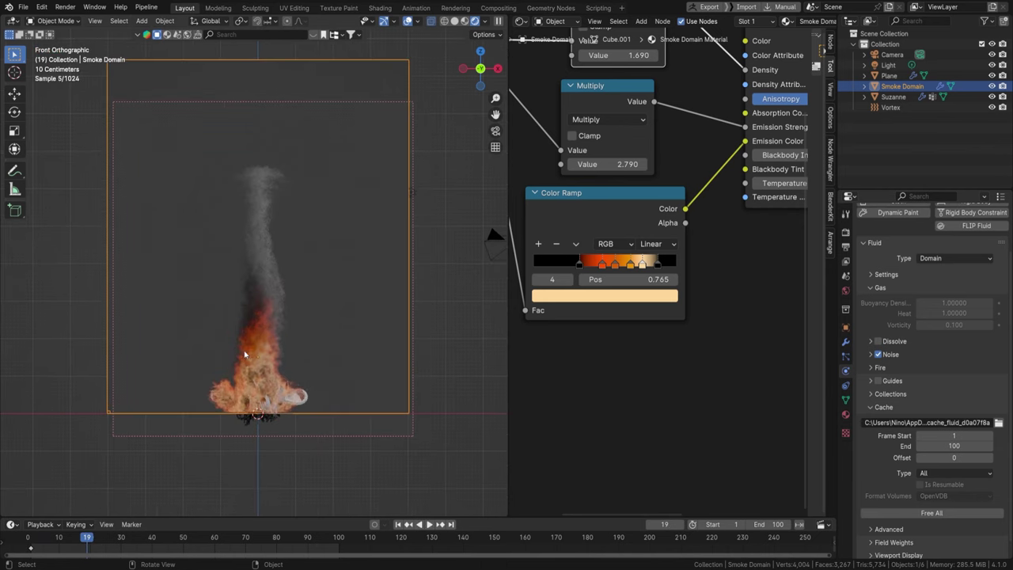
pyautogui.click(55, 540)
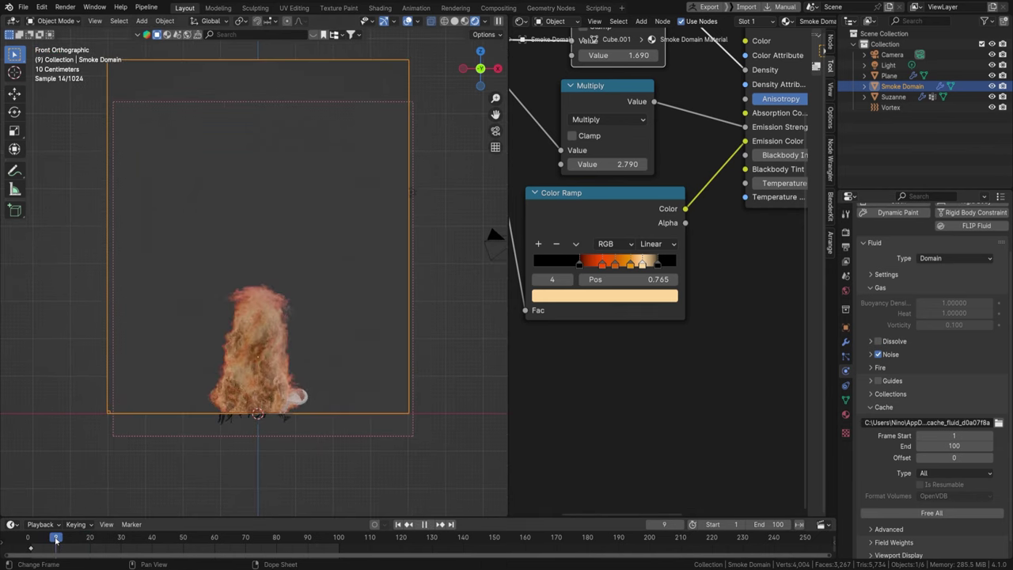
pyautogui.moveTo(56, 540); pyautogui.dragTo(37, 538)
pyautogui.press('space')
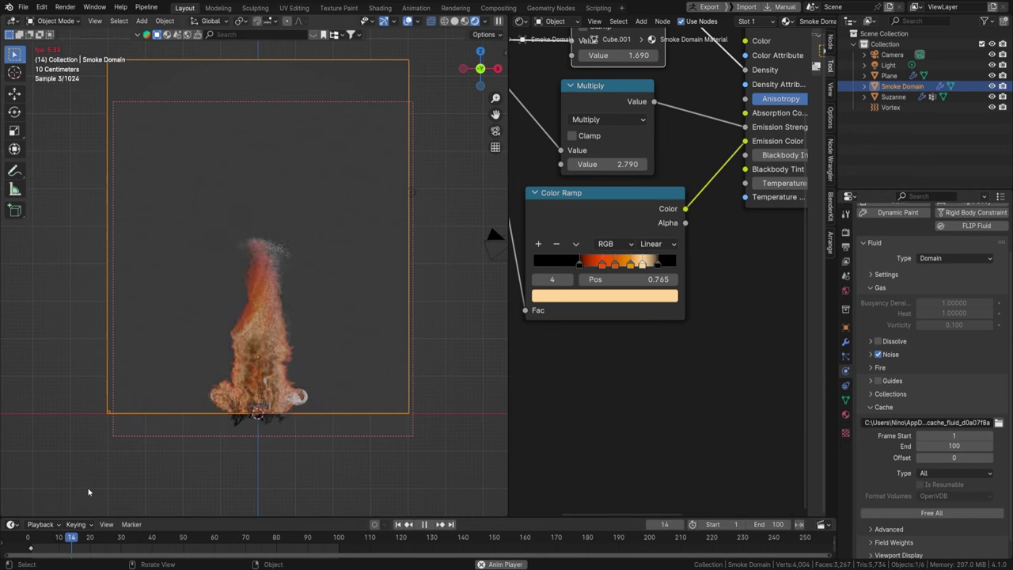
pyautogui.press('space')
# Set smoke density multiplier to 4.690, flame emission to 7.190, and slide the ramp's black stop left
pyautogui.scroll(-3, 637, 168)
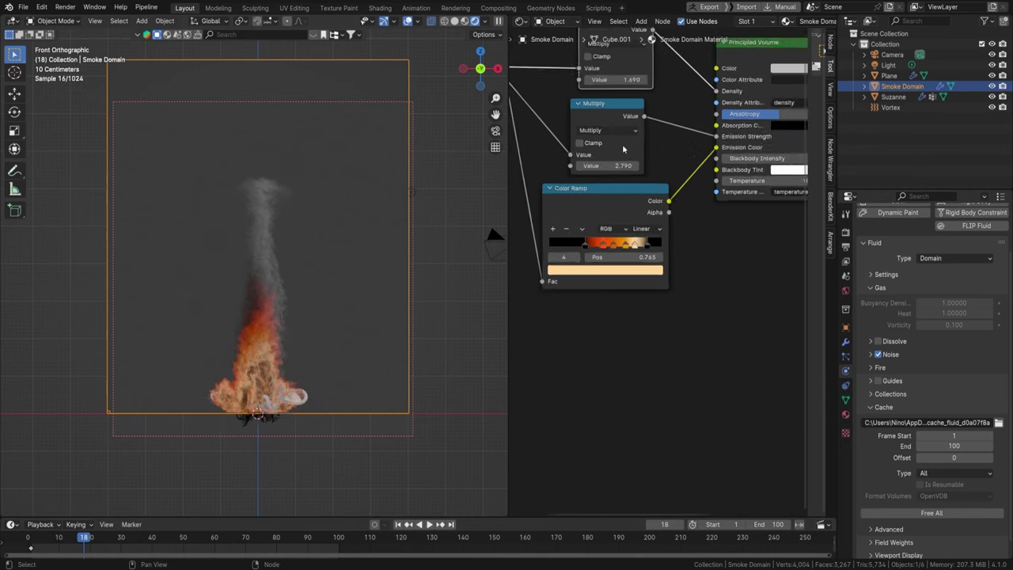
pyautogui.keyDown('ctrl'); pyautogui.moveTo(642, 168); pyautogui.dragTo(665, 168); pyautogui.keyUp('ctrl')
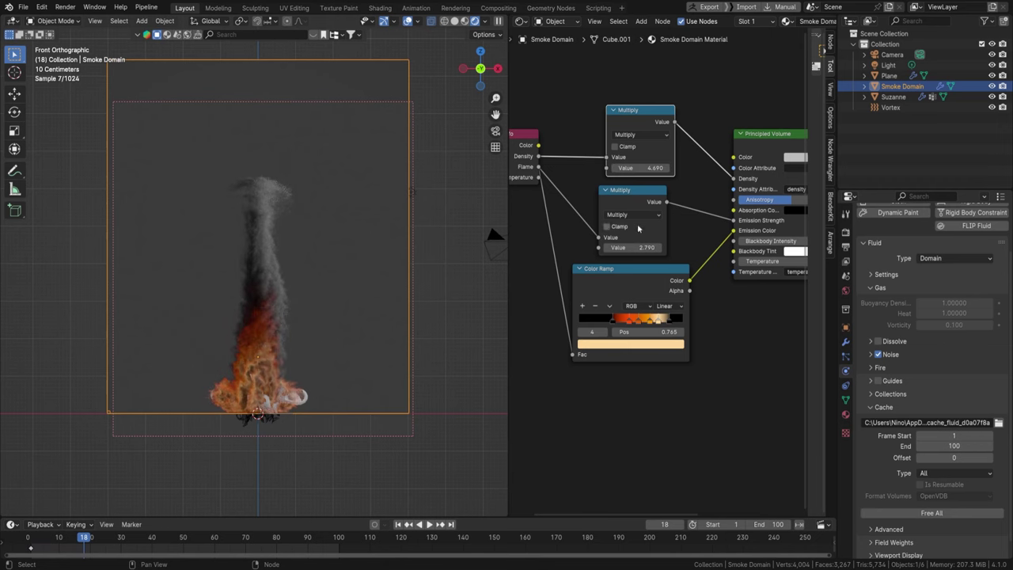
pyautogui.moveTo(626, 247)
pyautogui.keyDown('ctrl'); pyautogui.mouseDown()
pyautogui.moveTo(649, 247)
pyautogui.moveTo(624, 247)
pyautogui.mouseUp(); pyautogui.keyUp('ctrl')
pyautogui.moveTo(613, 319); pyautogui.dragTo(629, 319)
pyautogui.click(651, 320)
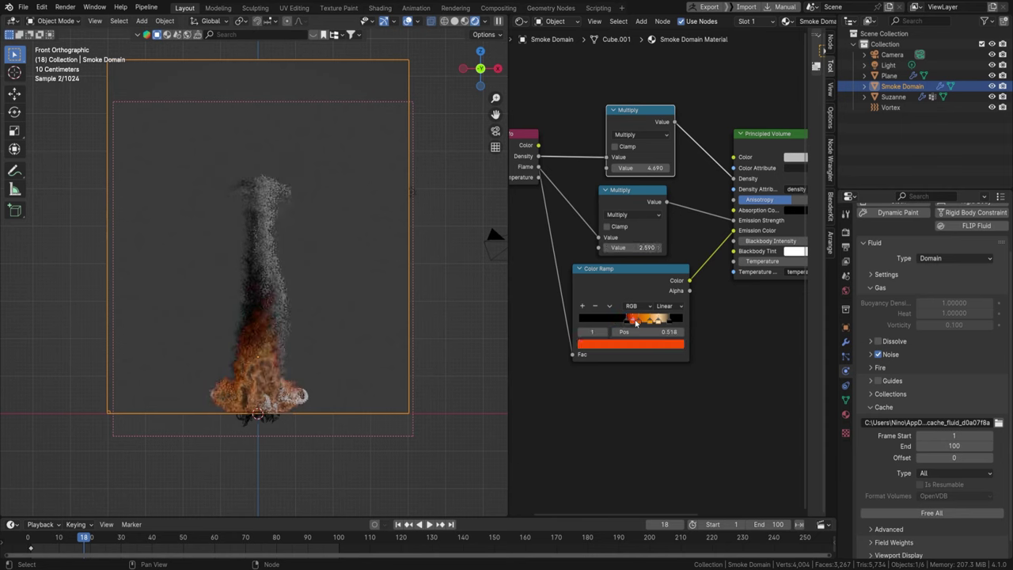
pyautogui.click(627, 321)
pyautogui.moveTo(628, 322); pyautogui.dragTo(628, 322)
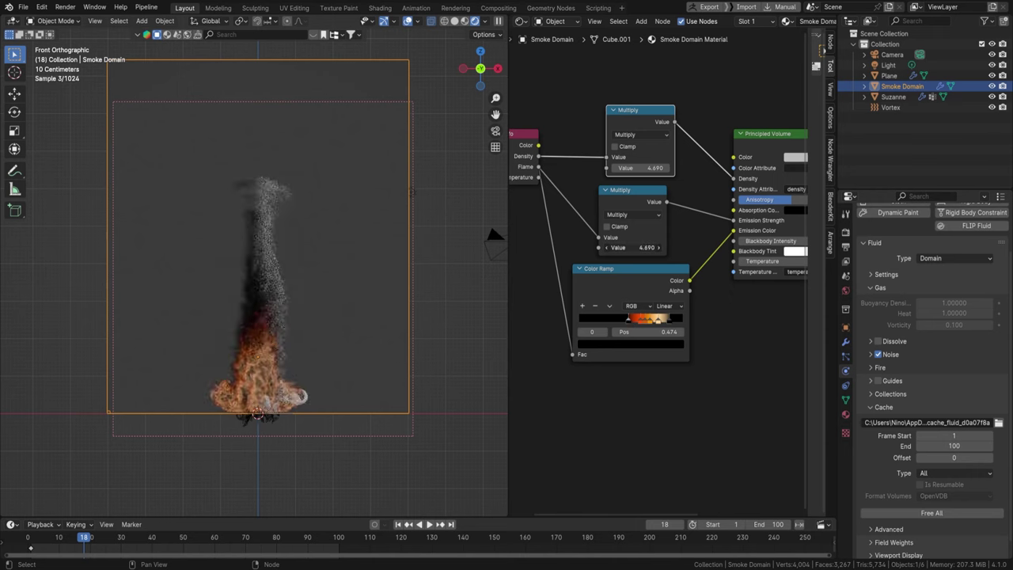
pyautogui.moveTo(633, 247); pyautogui.dragTo(618, 247)
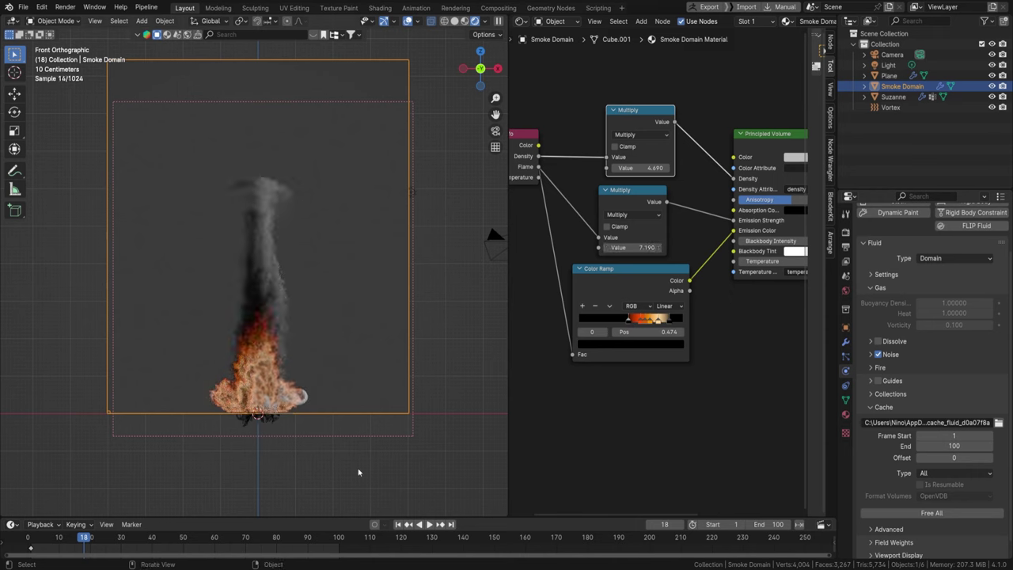
pyautogui.moveTo(630, 320); pyautogui.dragTo(584, 329)
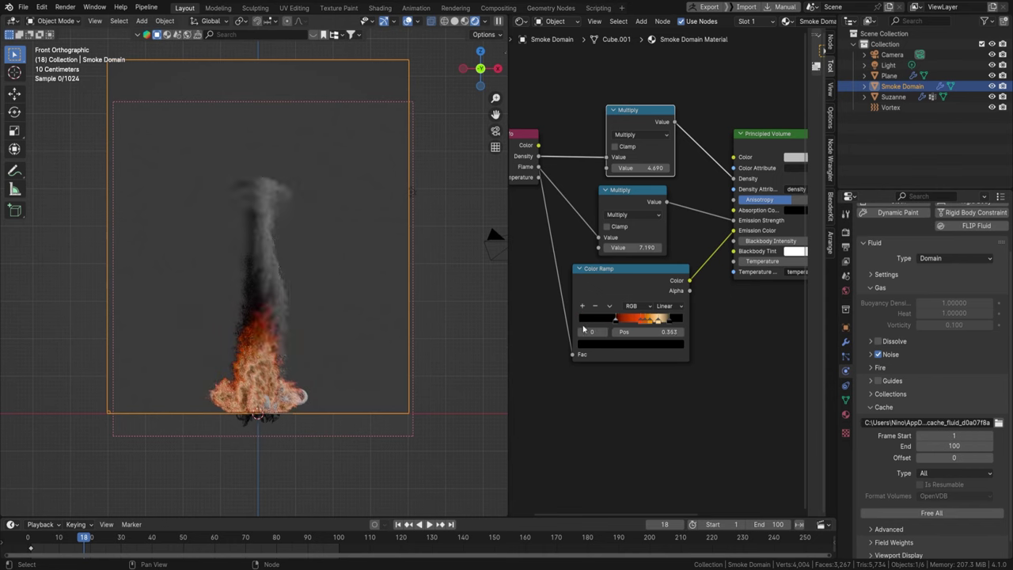
# Replay the first ~23 frames to check the brighter flames and dark smoke, ending on frame 1
pyautogui.click(158, 538)
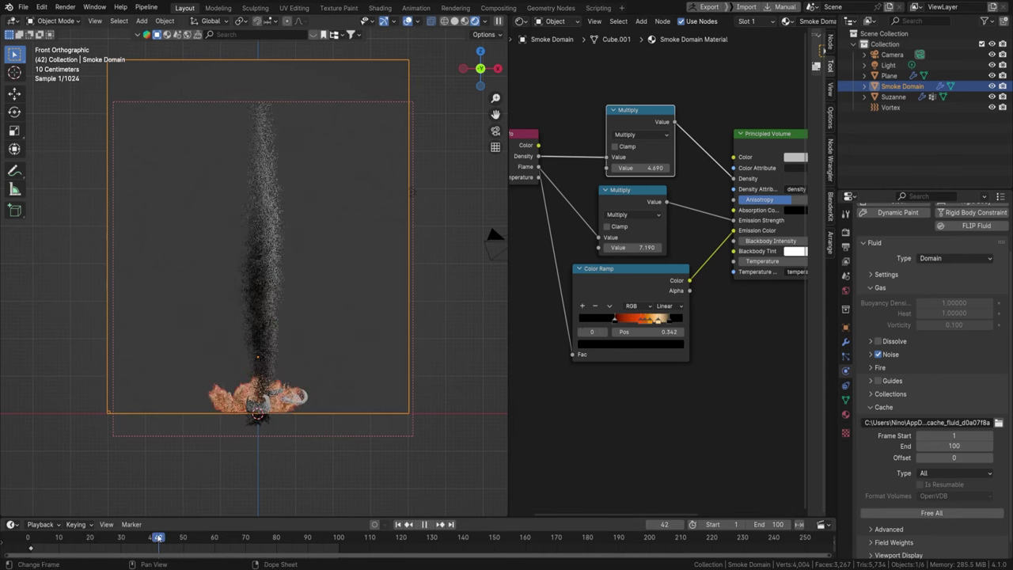
pyautogui.moveTo(159, 537); pyautogui.dragTo(62, 540)
pyautogui.press('space')
pyautogui.click(88, 539)
pyautogui.press('space')
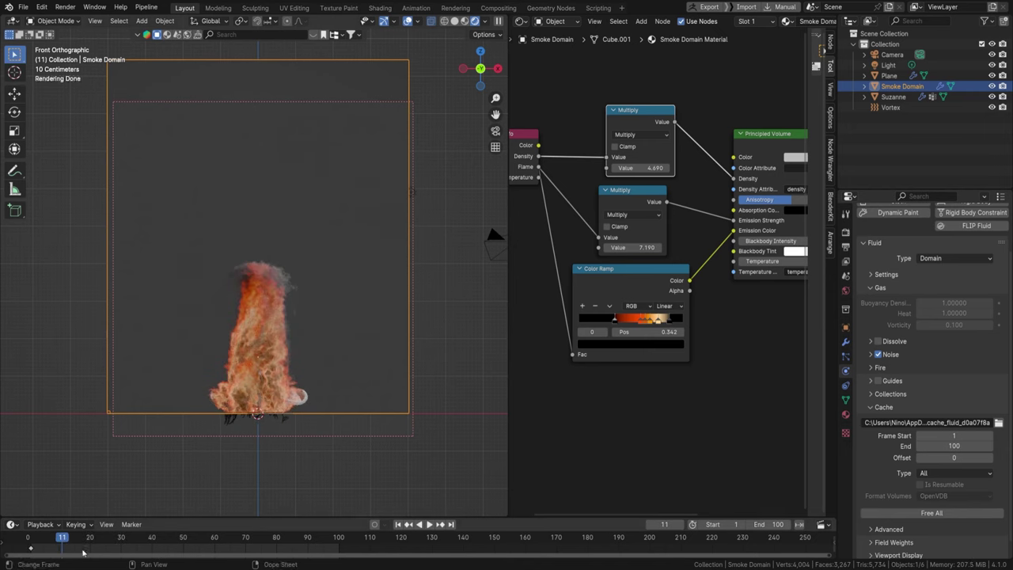
pyautogui.click(399, 525)
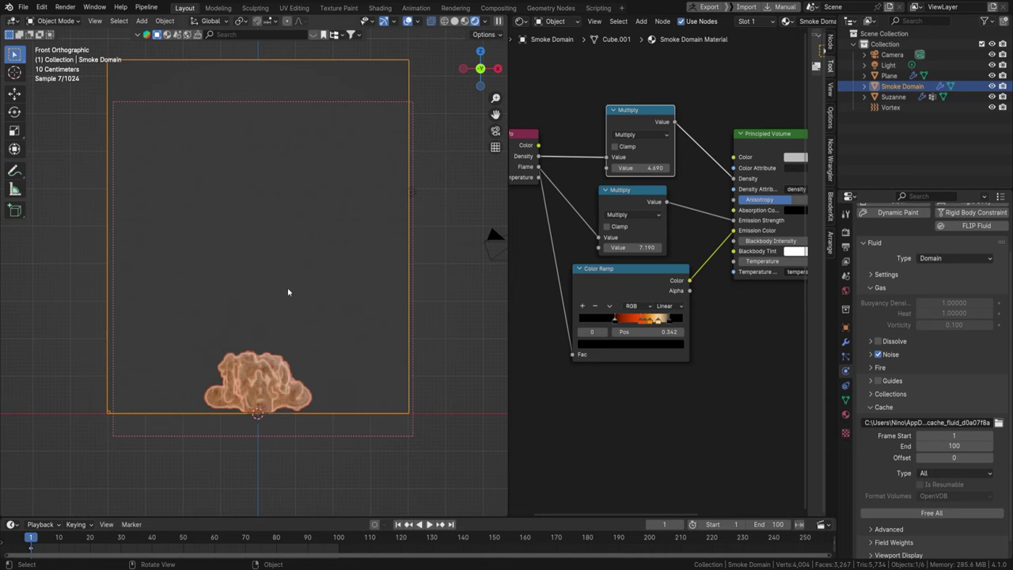
pyautogui.press('space')
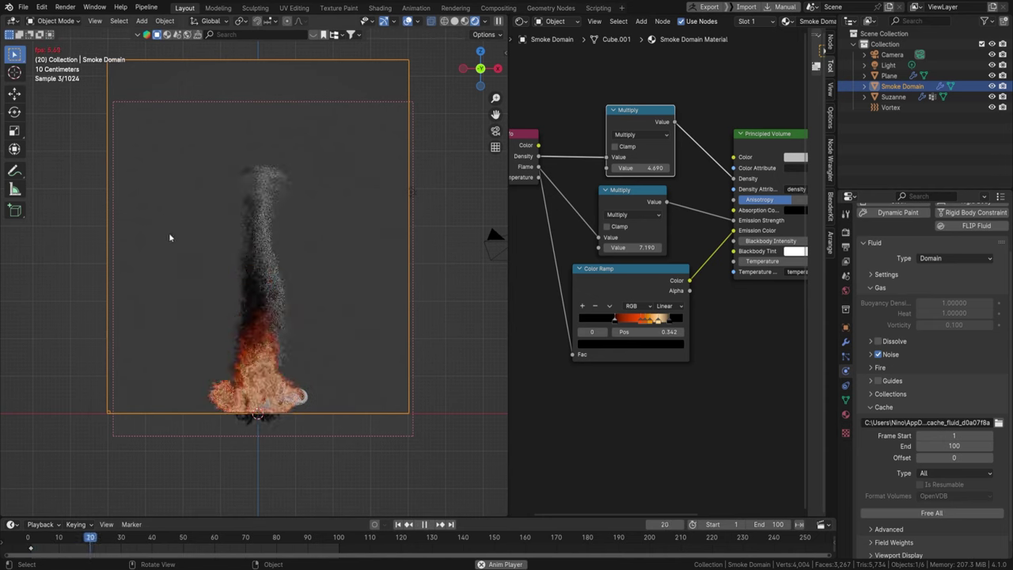
pyautogui.press('space')
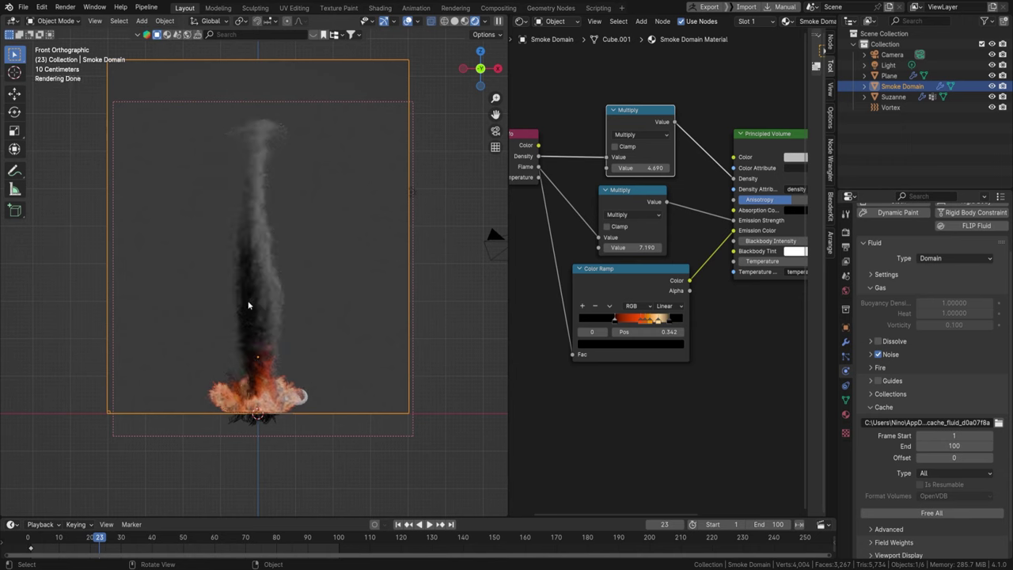
pyautogui.click(399, 524)
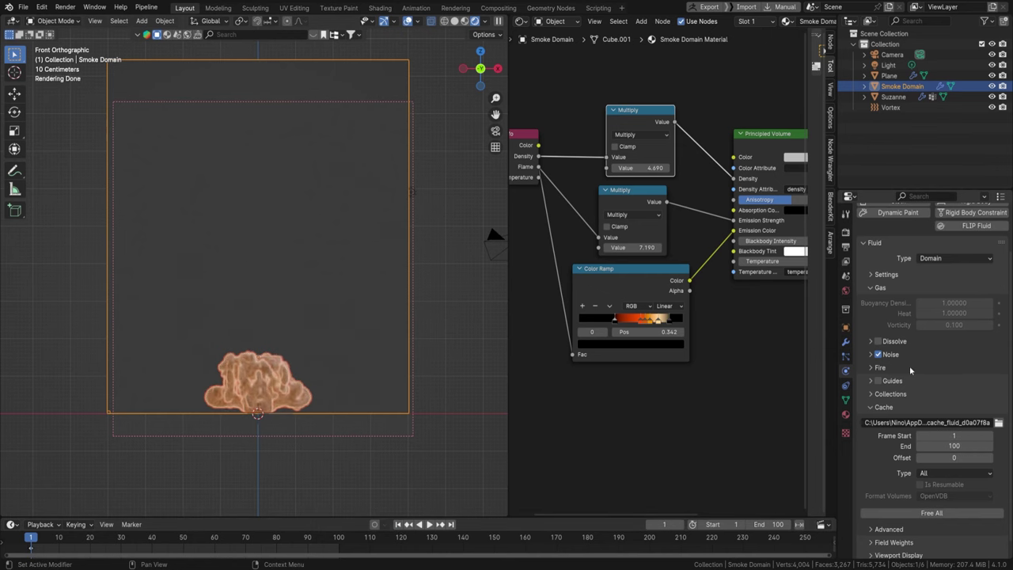
# Delete the Vortex force field from the scene
pyautogui.scroll(2, 911, 370)
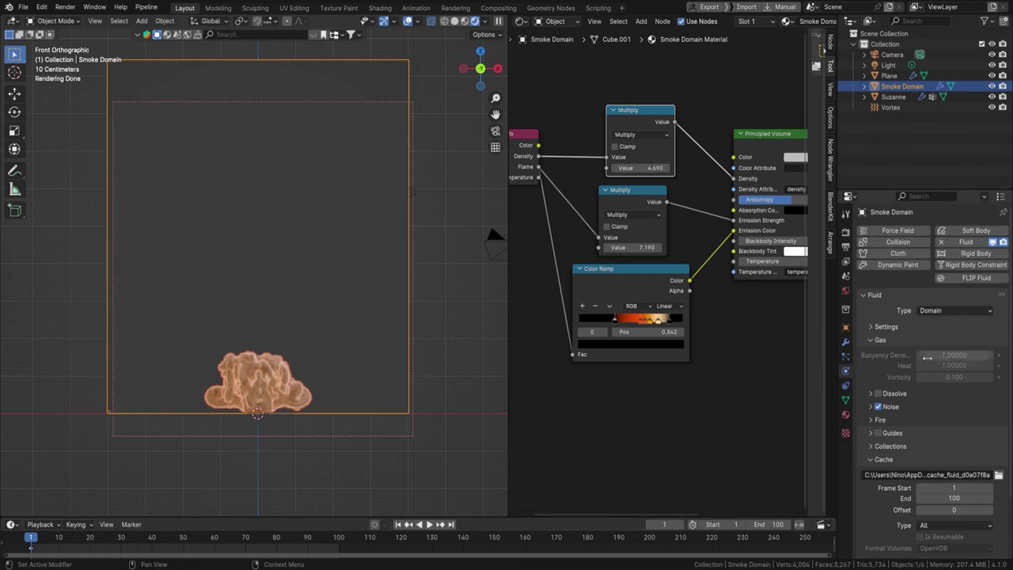
pyautogui.click(893, 107)
pyautogui.press('Delete')
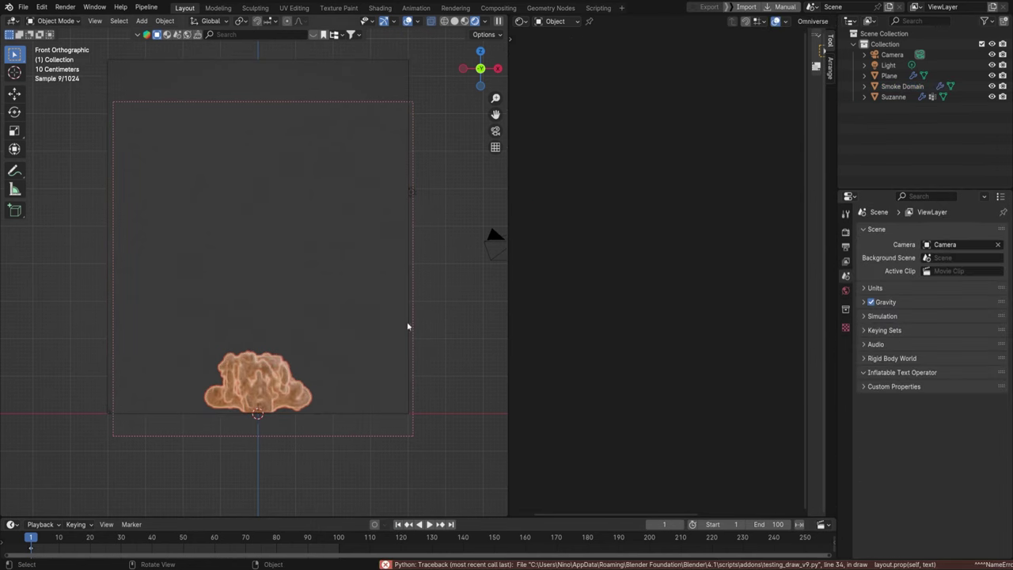
# Select the Smoke Domain and Free All of its baked fluid cache
pyautogui.click(388, 414)
pyautogui.click(846, 341)
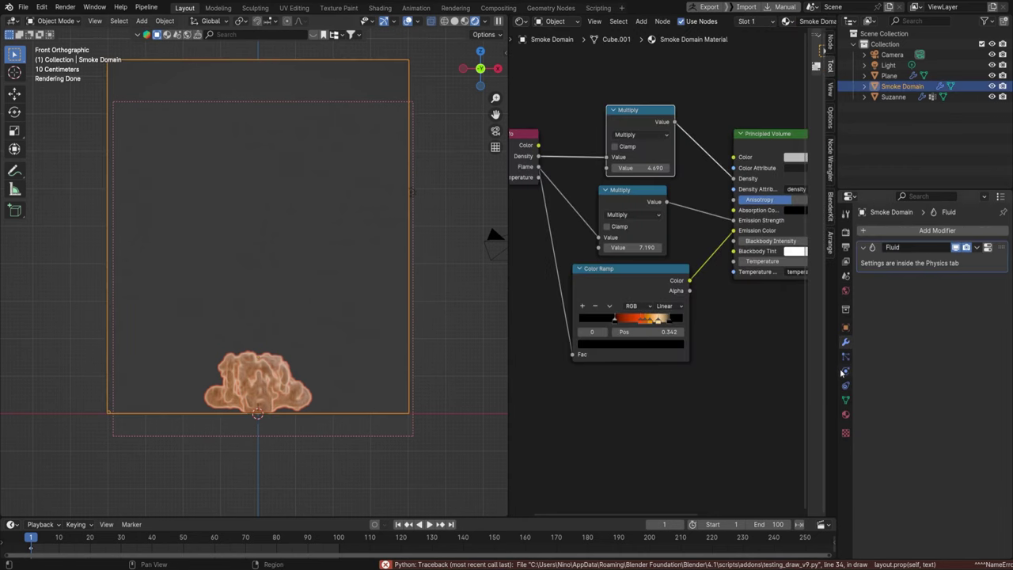
pyautogui.click(845, 371)
pyautogui.scroll(-2, 890, 378)
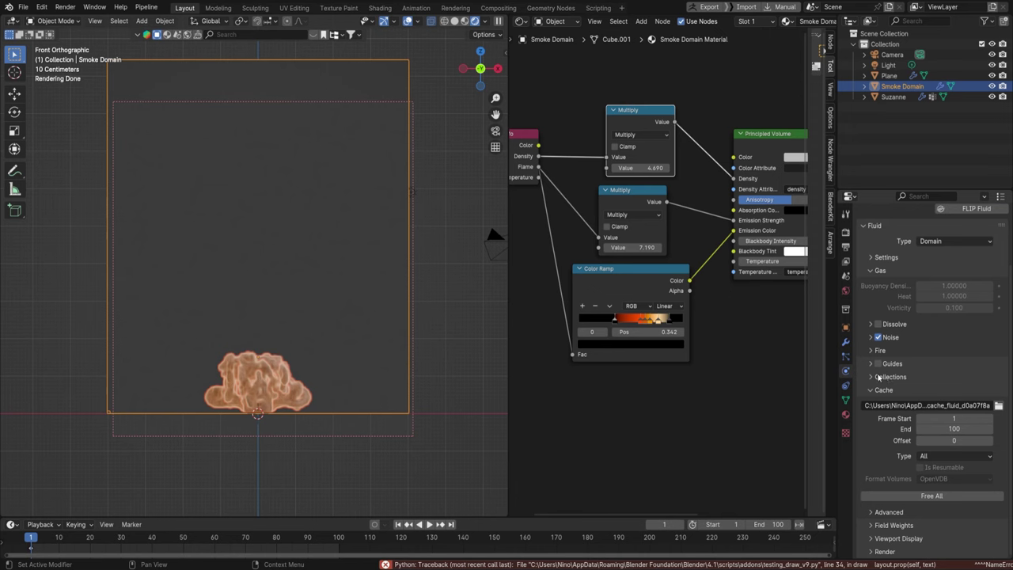
pyautogui.click(944, 495)
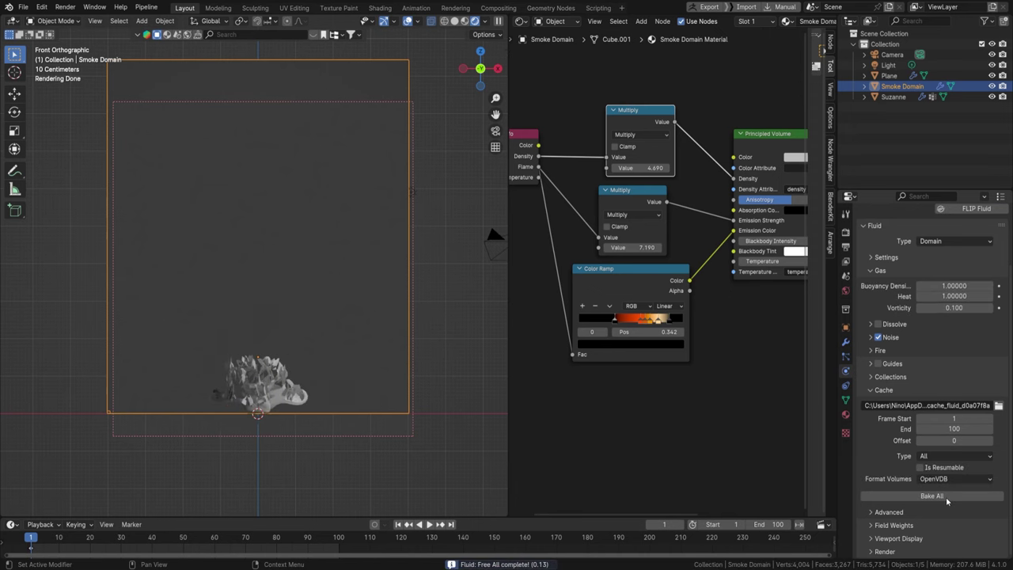
# Rebake the fire simulation with Bake All and return to the first frame
pyautogui.click(946, 497)
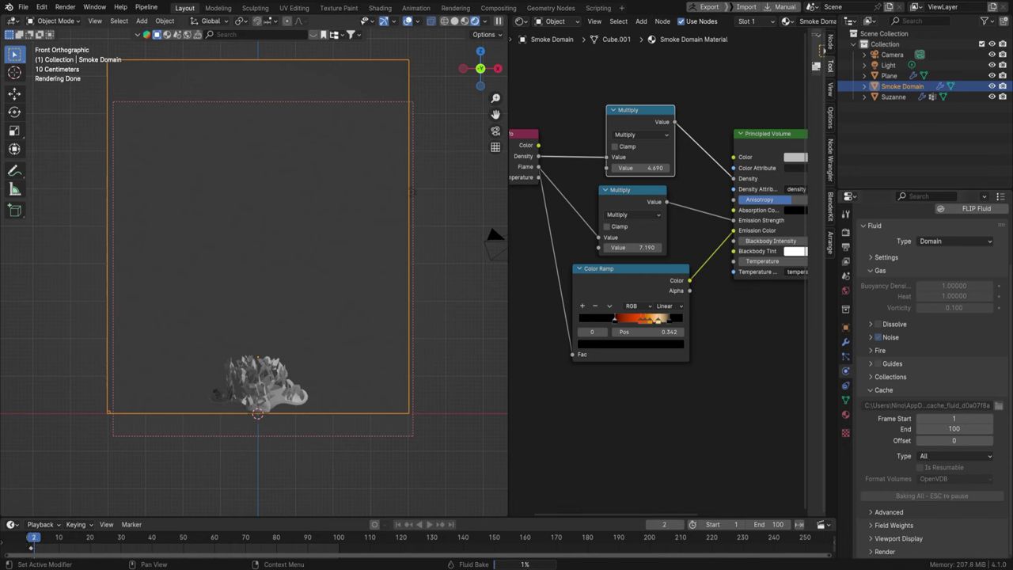
pyautogui.press('Escape')
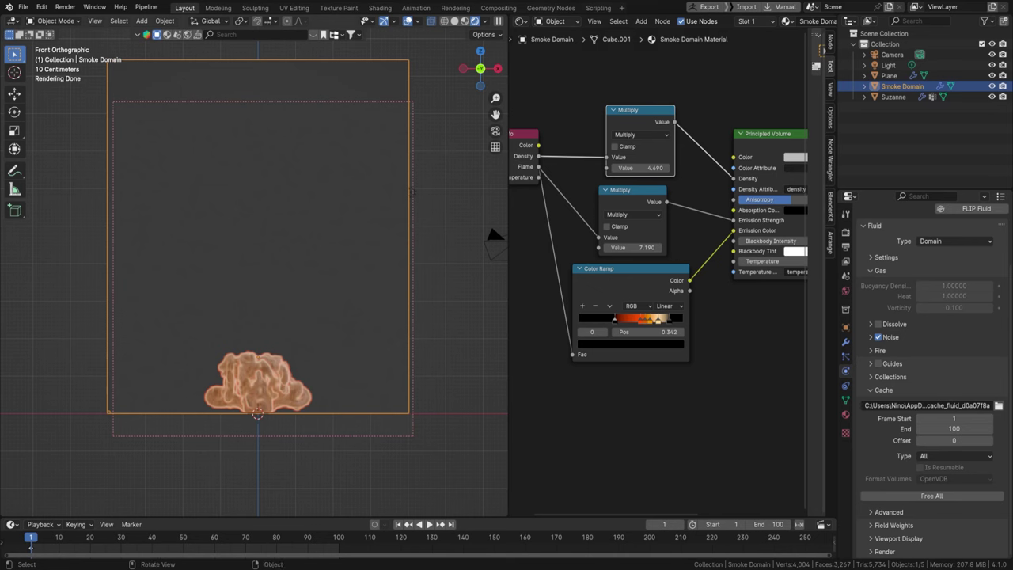
pyautogui.moveTo(30, 544); pyautogui.dragTo(26, 545)
pyautogui.click(399, 524)
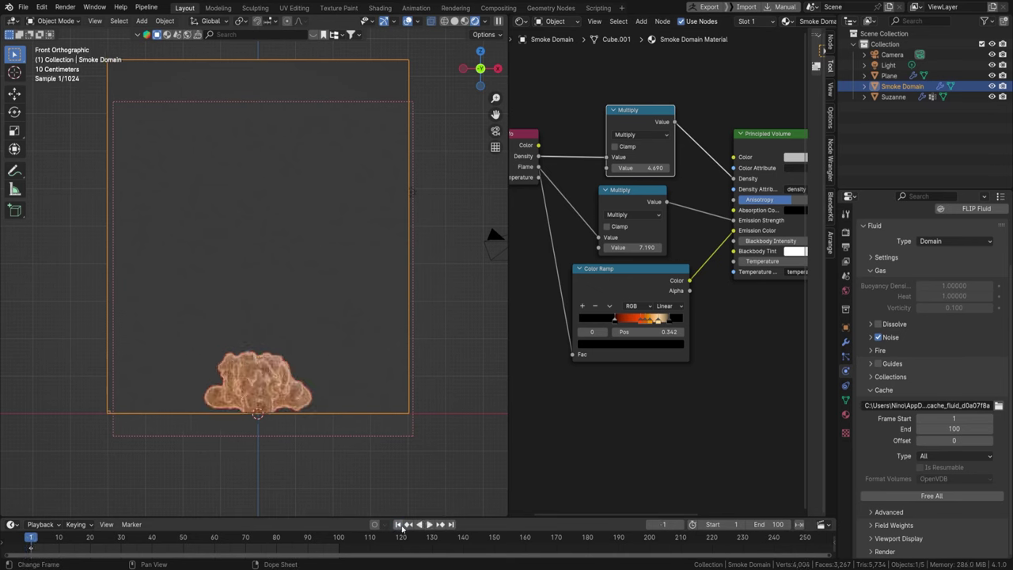
# Play the rebaked fire in front view up to frame 66, showing a straight rising smoke plume
pyautogui.press('space')
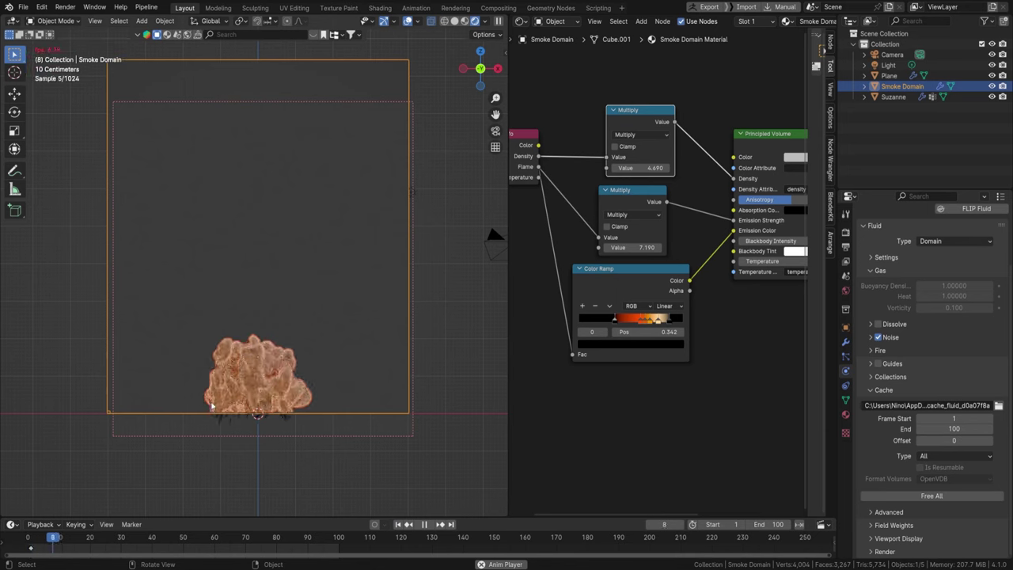
pyautogui.press('space')
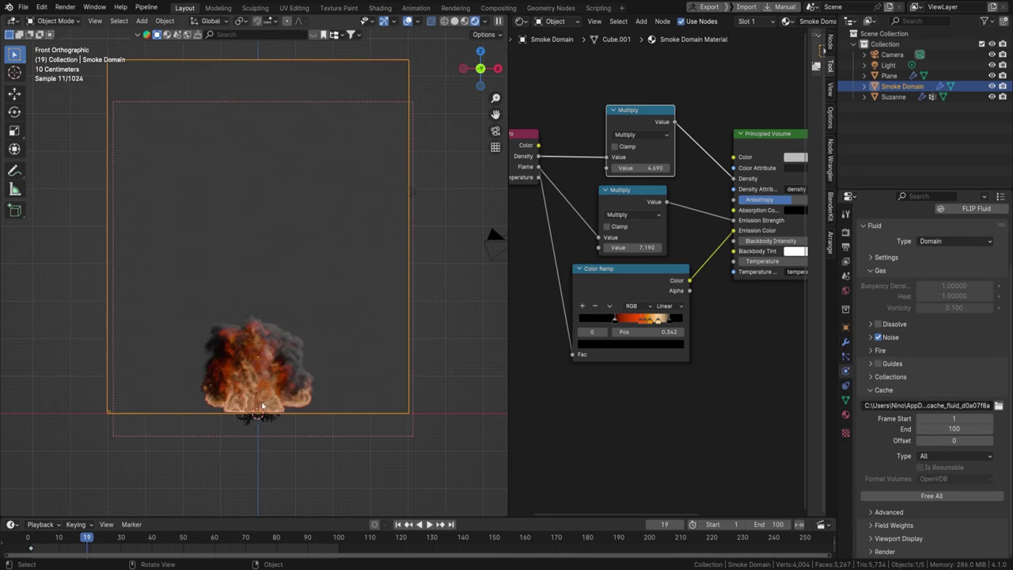
pyautogui.press('KP_1')
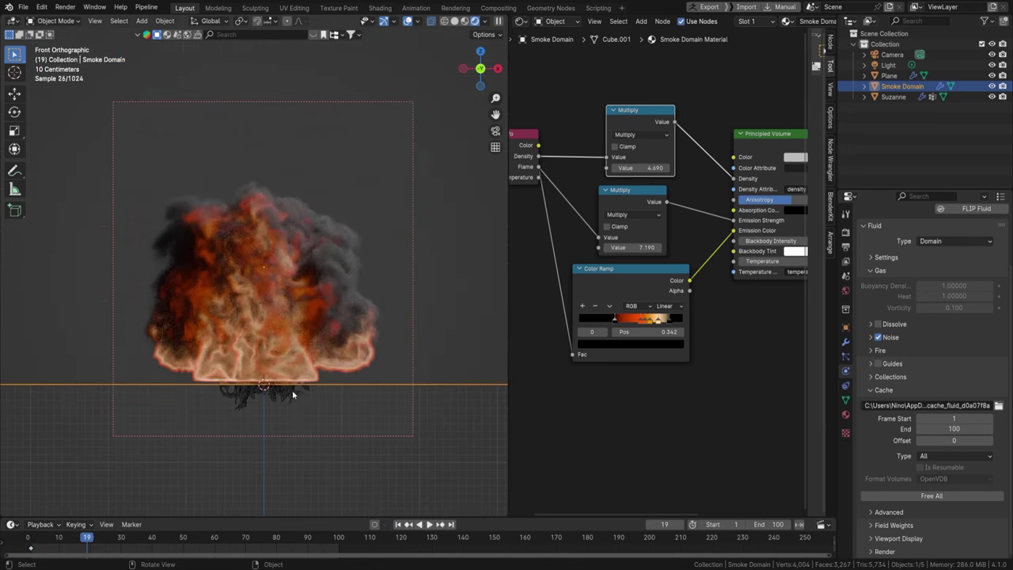
pyautogui.scroll(-4, 288, 389)
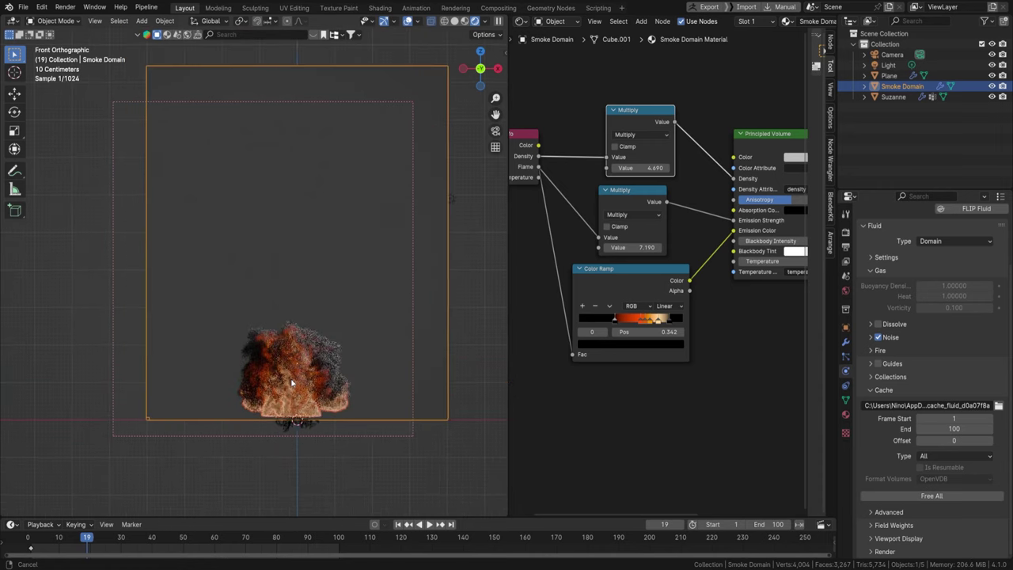
pyautogui.press('space')
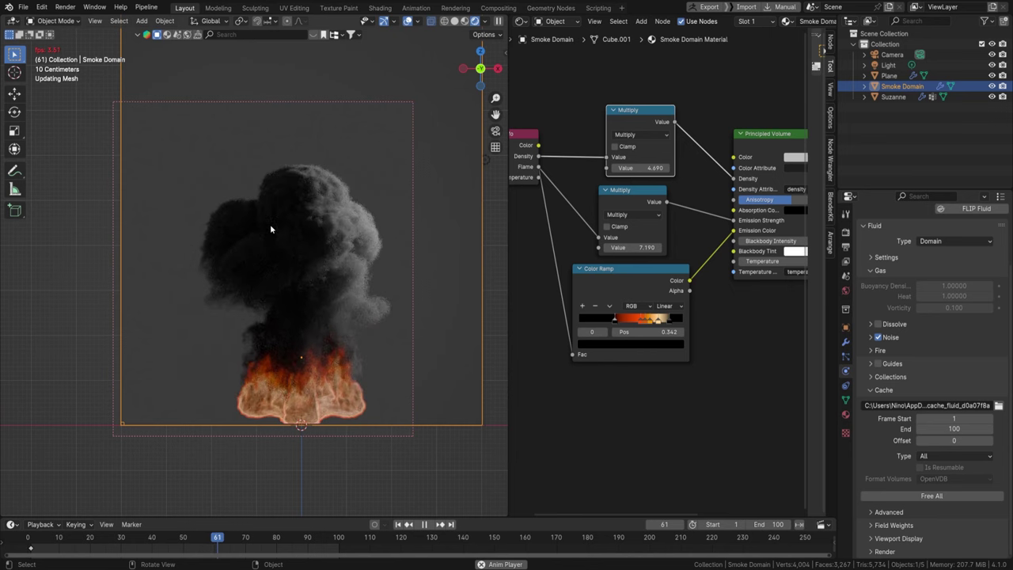
pyautogui.press('space')
pyautogui.scroll(-3, 316, 237)
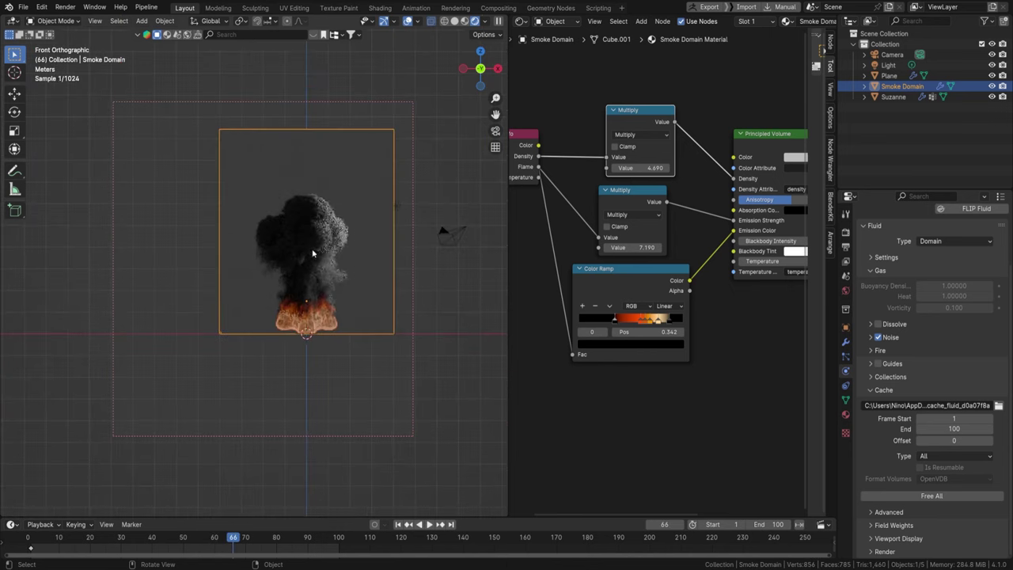
pyautogui.scroll(2, 316, 236)
pyautogui.scroll(1, 293, 317)
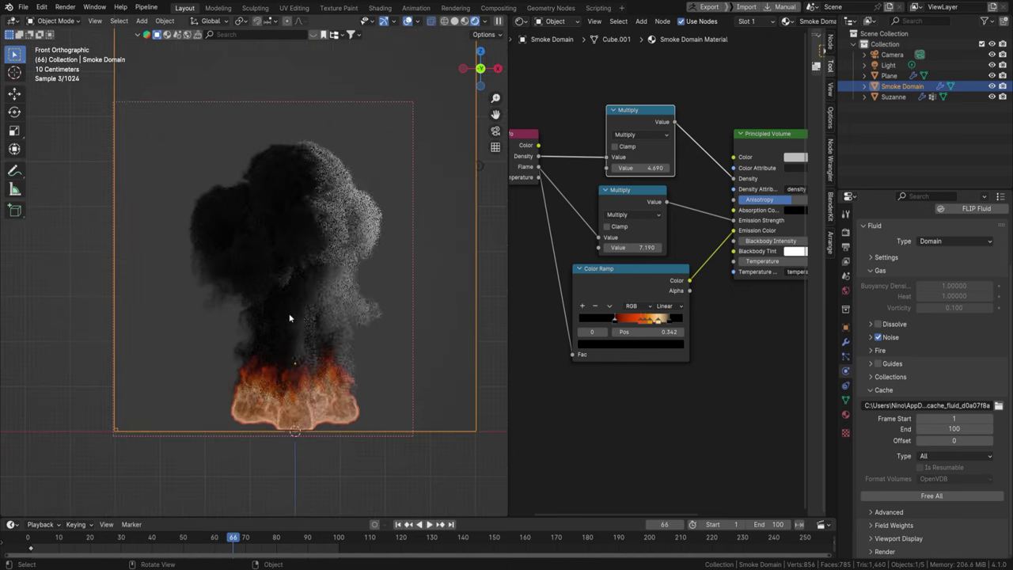
# Move the smoke Color Ramp's dark stop to 0.158 and show the World Background settings
pyautogui.moveTo(614, 320); pyautogui.dragTo(595, 319)
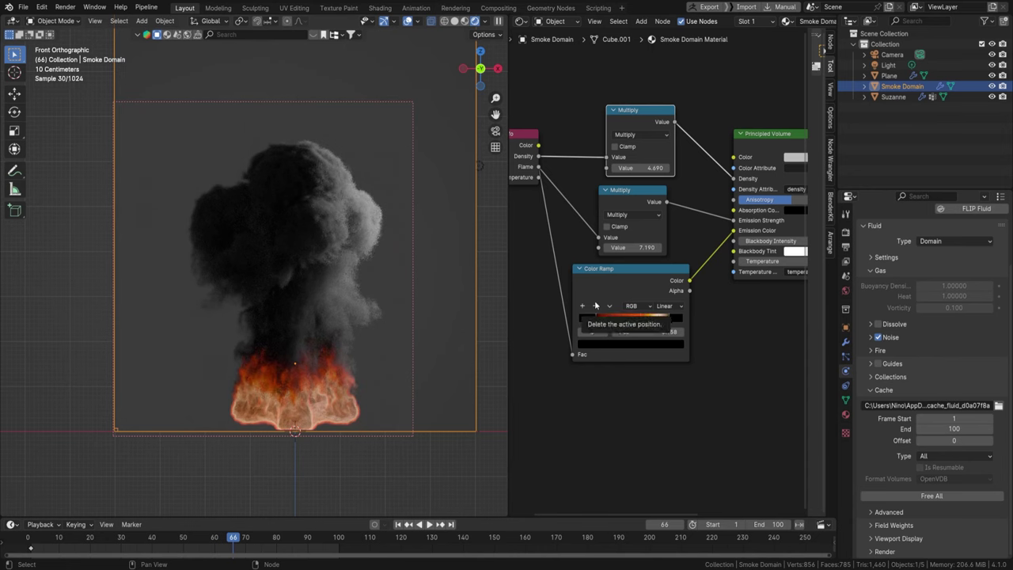
pyautogui.scroll(3, 925, 324)
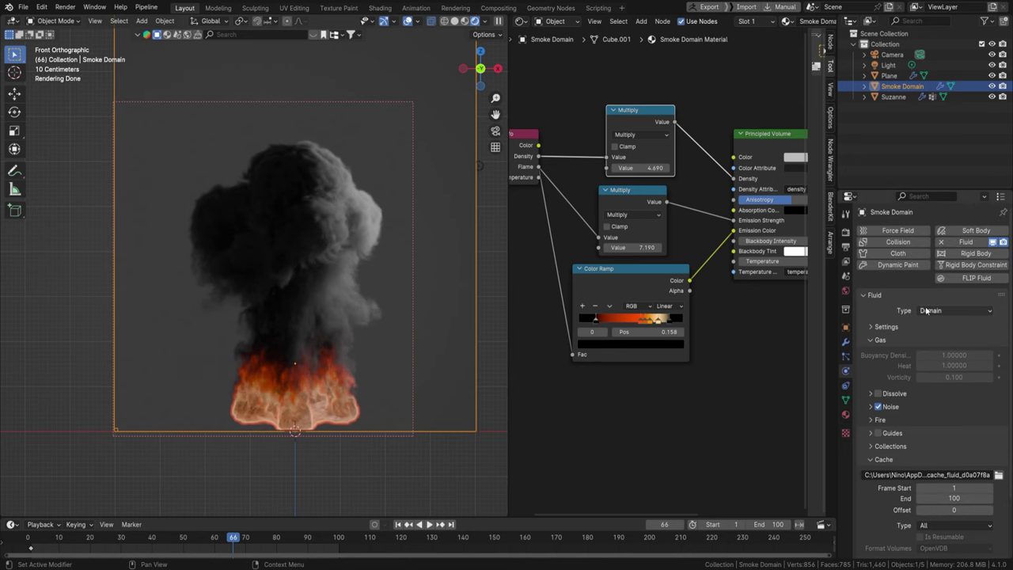
pyautogui.click(846, 358)
pyautogui.click(847, 370)
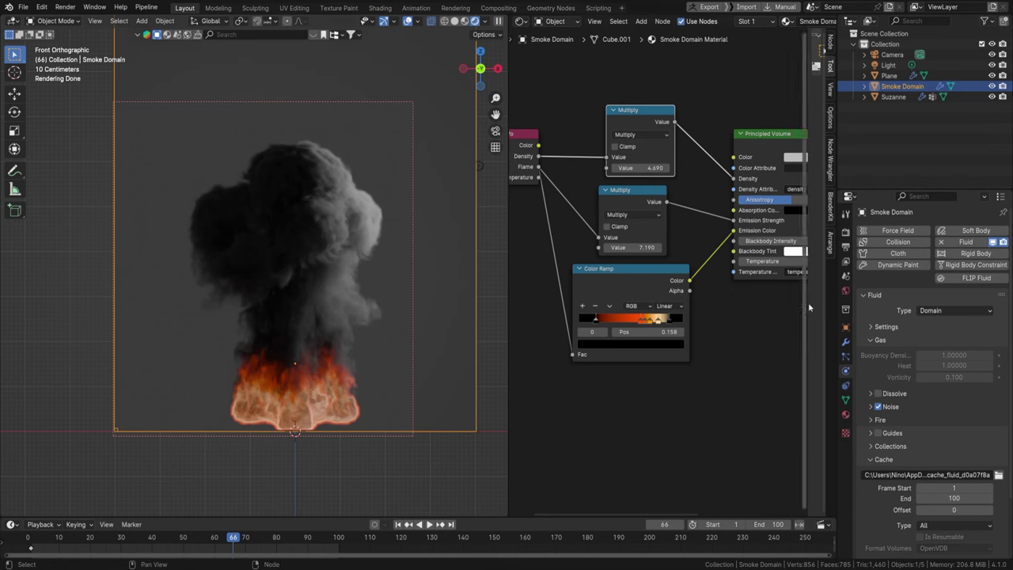
pyautogui.click(845, 291)
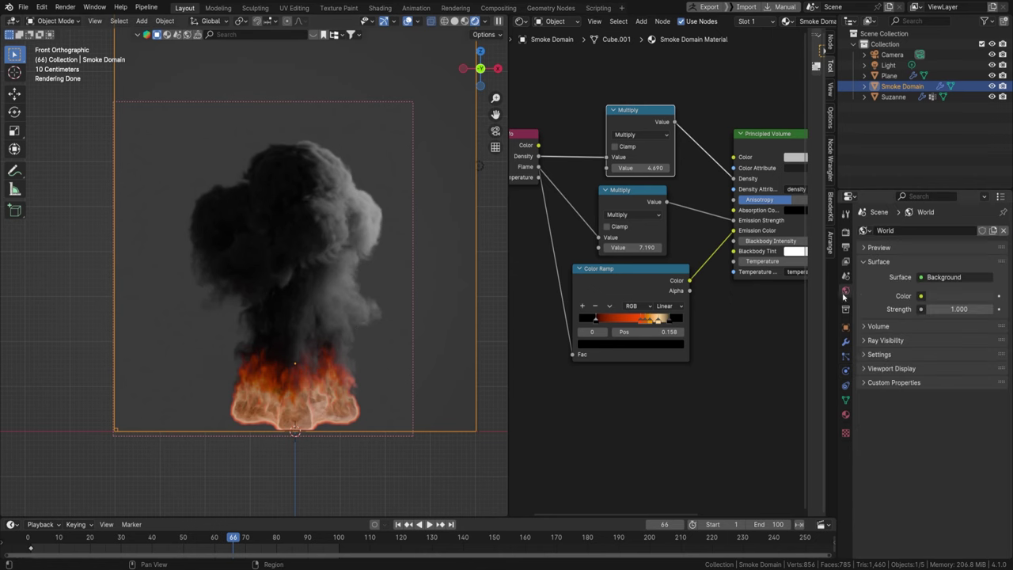
# Drive the world colour with a Sky Texture and lower the scene exposure to -0.524
pyautogui.click(922, 296)
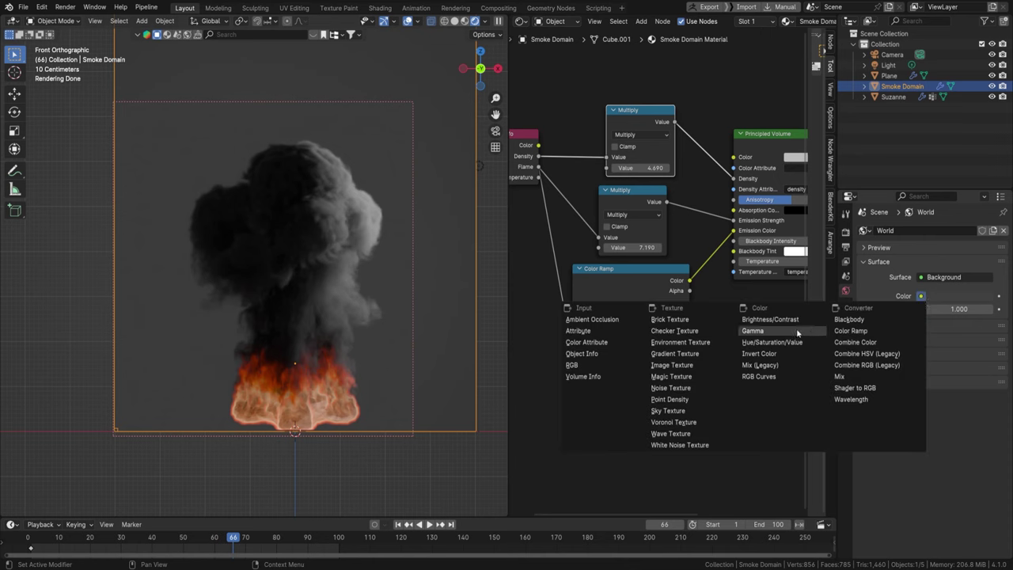
pyautogui.click(667, 410)
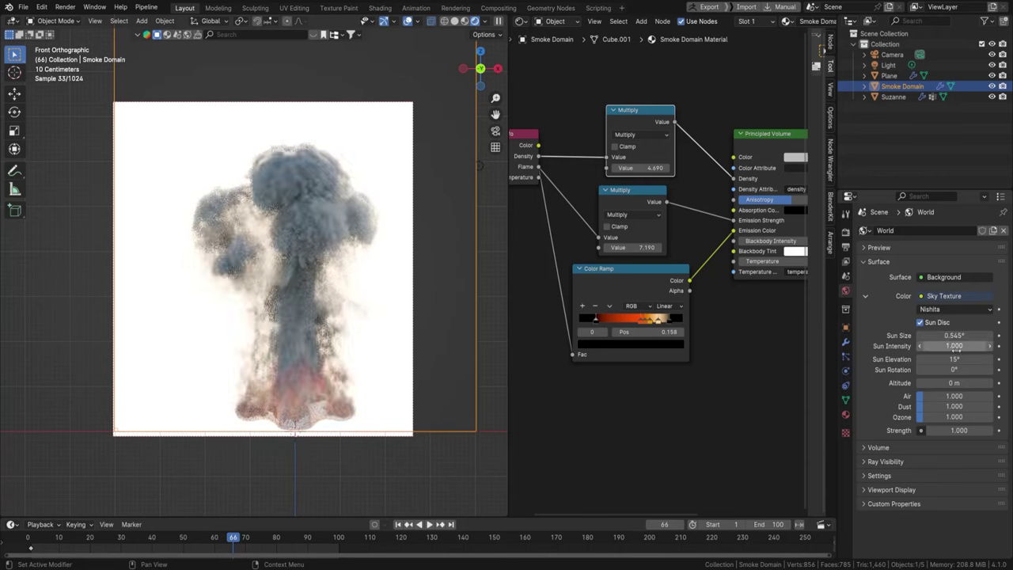
pyautogui.click(845, 231)
pyautogui.scroll(-1, 906, 412)
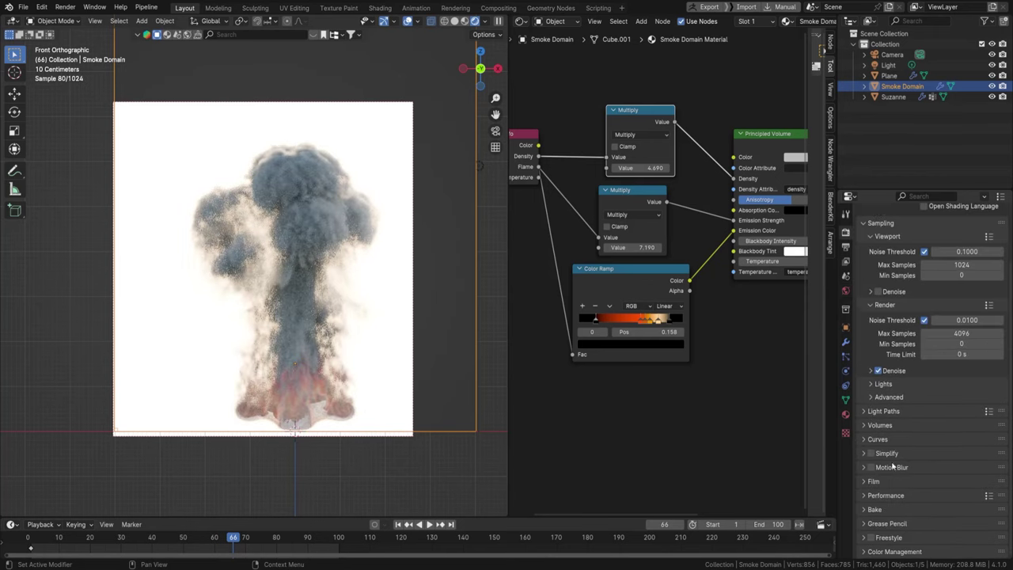
pyautogui.scroll(-5, 891, 511)
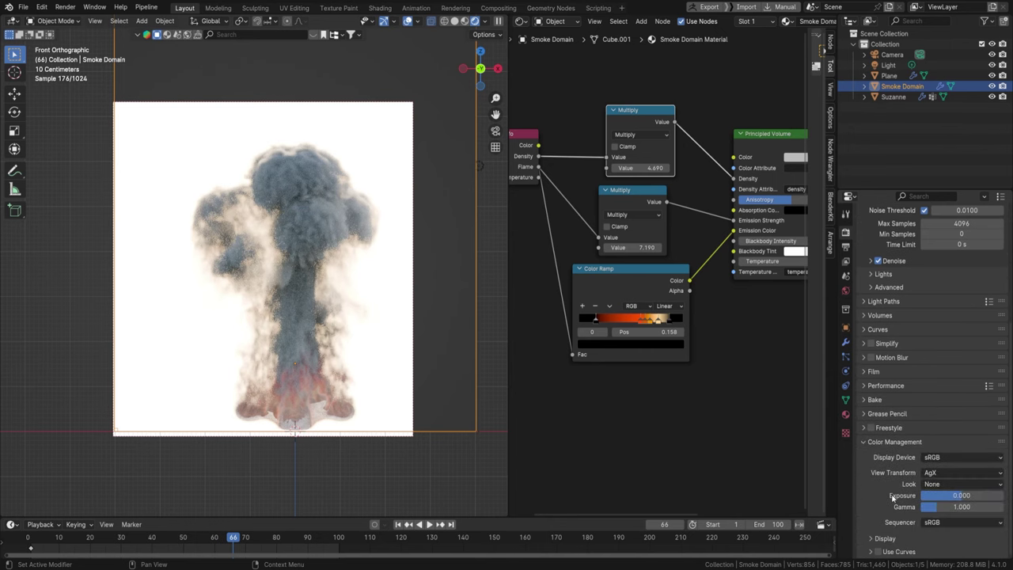
pyautogui.moveTo(961, 495)
pyautogui.mouseDown()
pyautogui.moveTo(923, 495)
pyautogui.moveTo(953, 495)
pyautogui.mouseUp()
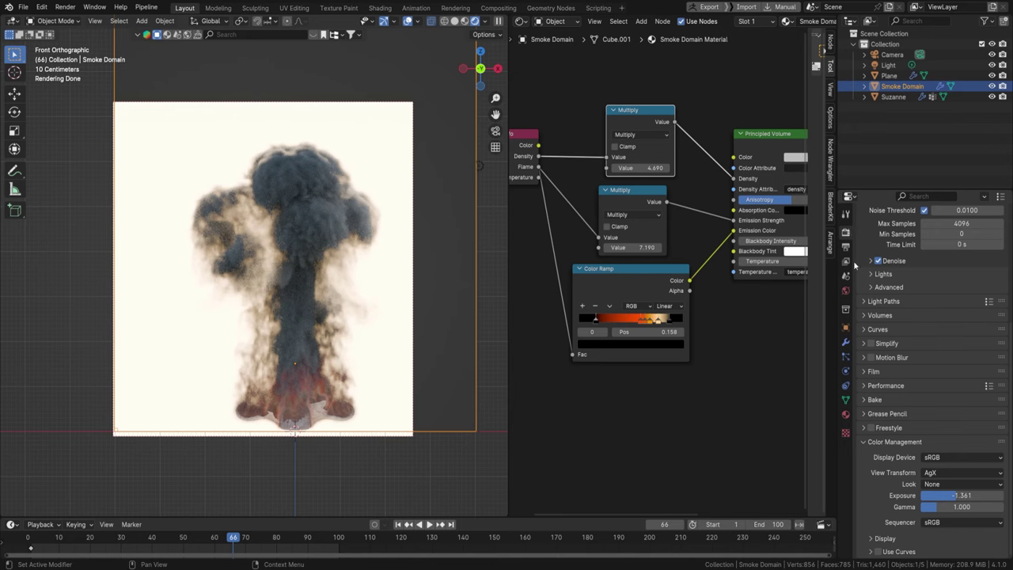
# Enable Film Transparent and return to the world's Nishita sky texture settings
pyautogui.click(871, 371)
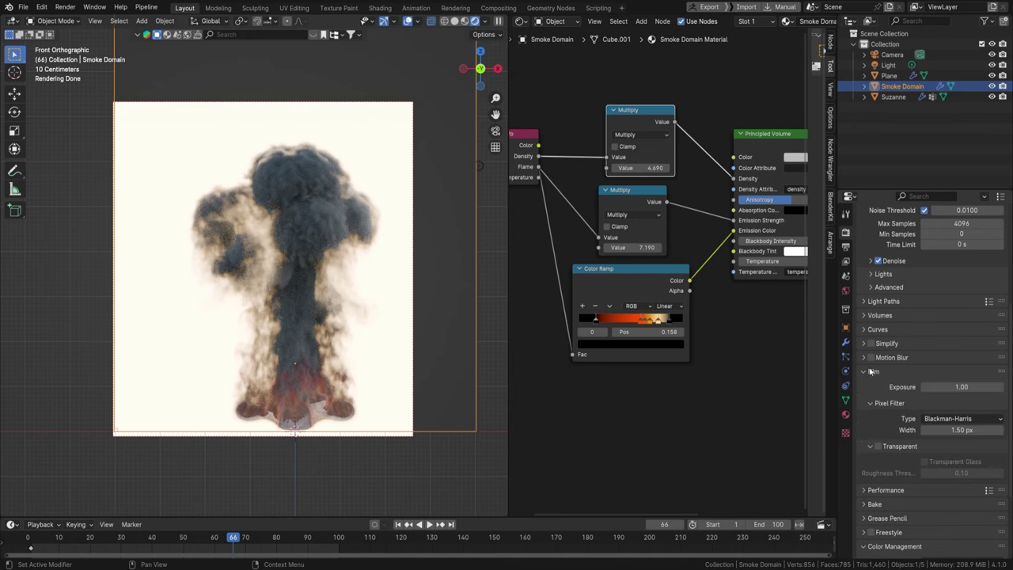
pyautogui.click(878, 447)
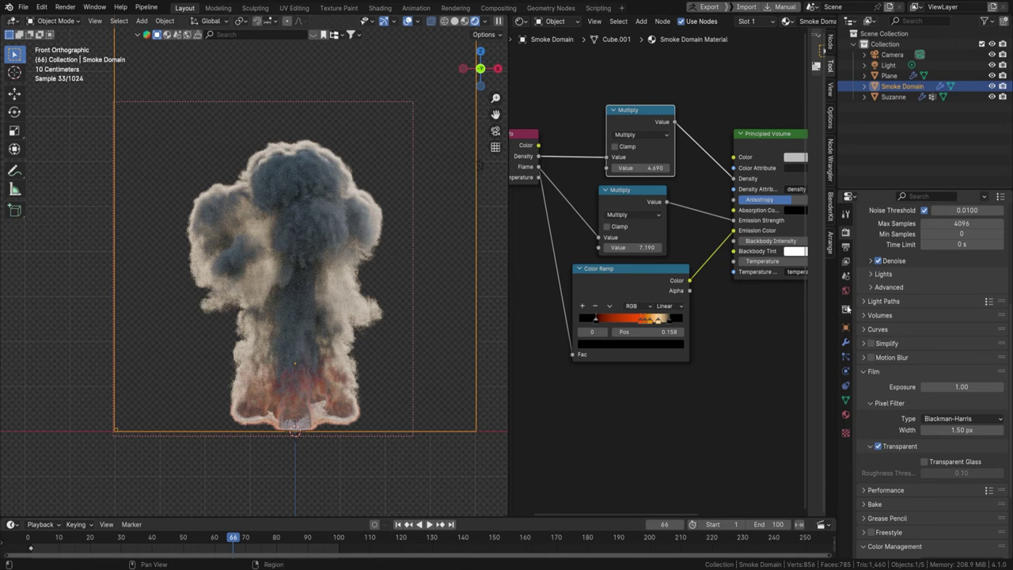
pyautogui.click(845, 291)
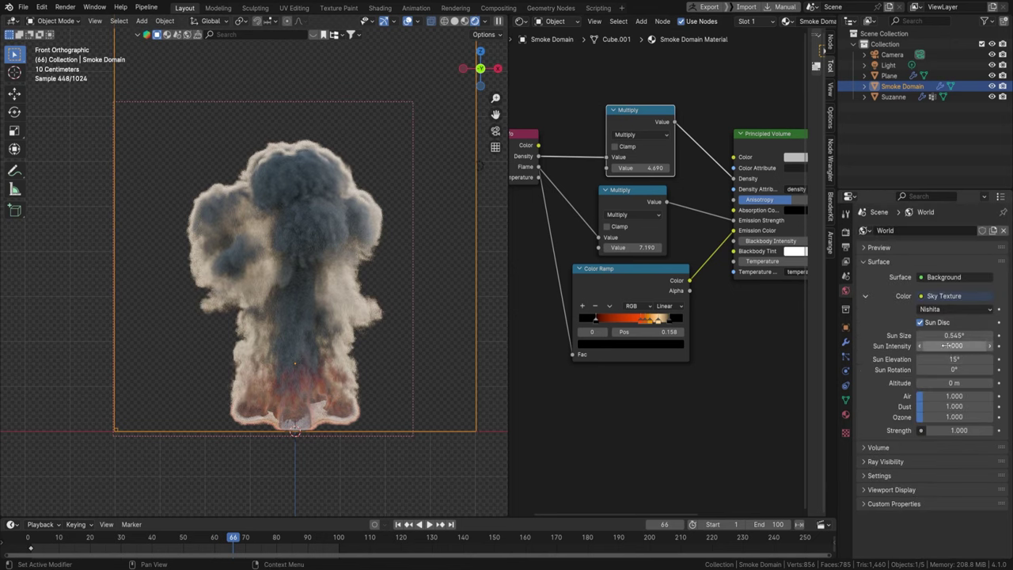
# Rotate the sky's sun to 70.7° and raise the fire emission multiplier to 67.99
pyautogui.moveTo(942, 369); pyautogui.dragTo(972, 370)
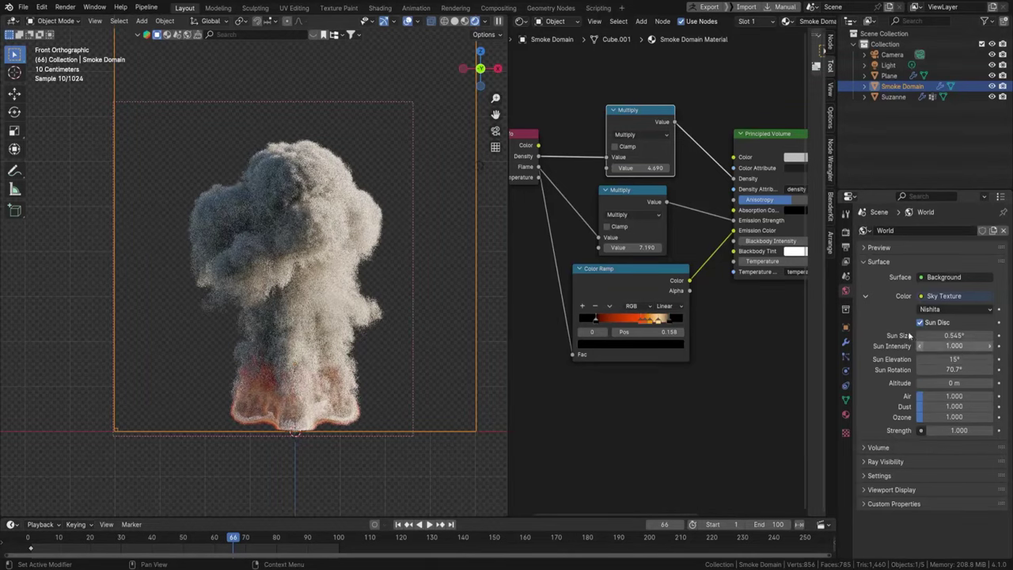
pyautogui.moveTo(634, 247); pyautogui.dragTo(681, 247)
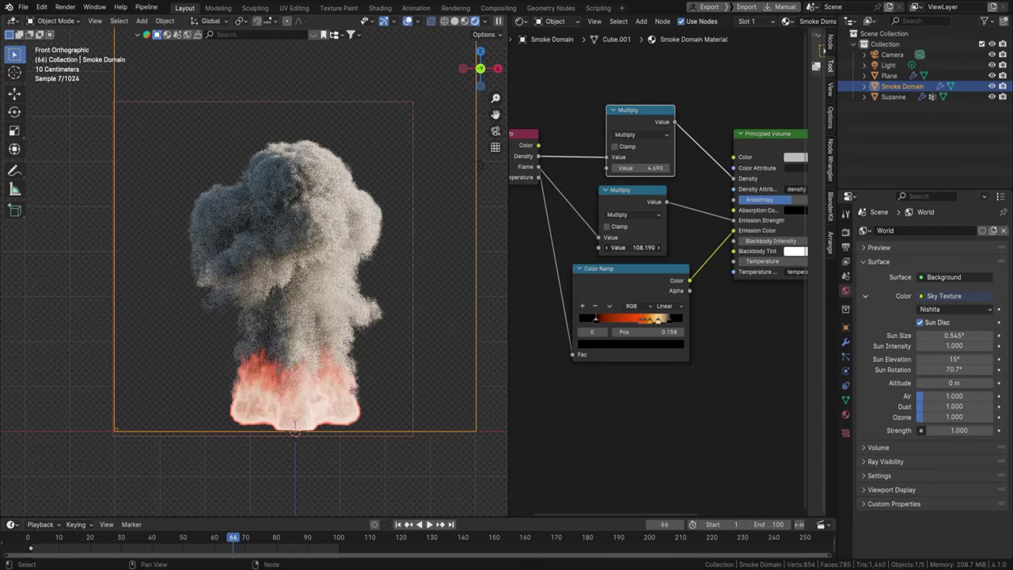
pyautogui.moveTo(632, 247); pyautogui.dragTo(625, 247)
# Rearrange the fire Color Ramp stops, shifting the black, orange and peach stops
pyautogui.scroll(2, 645, 313)
pyautogui.click(638, 318)
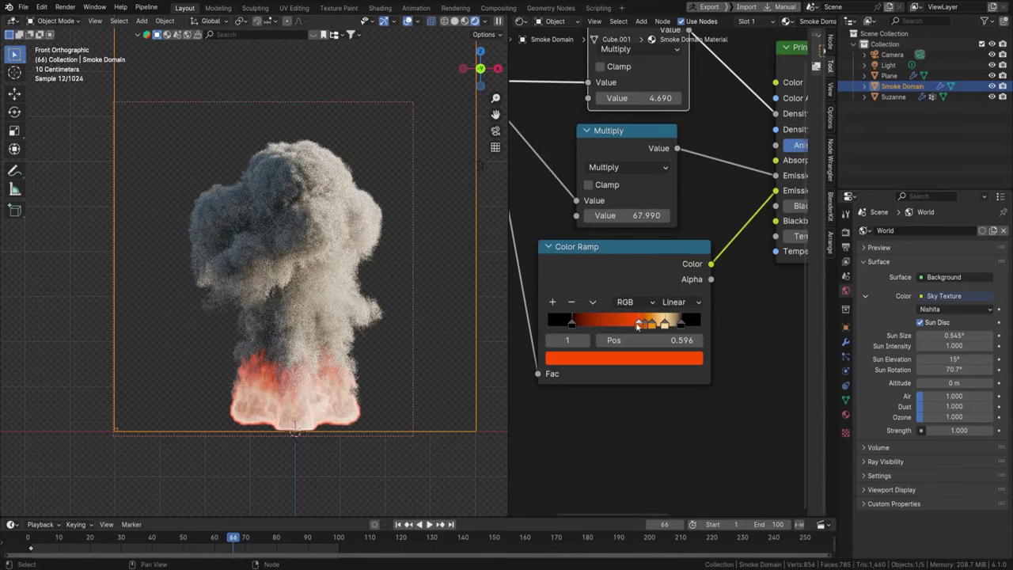
pyautogui.click(662, 324)
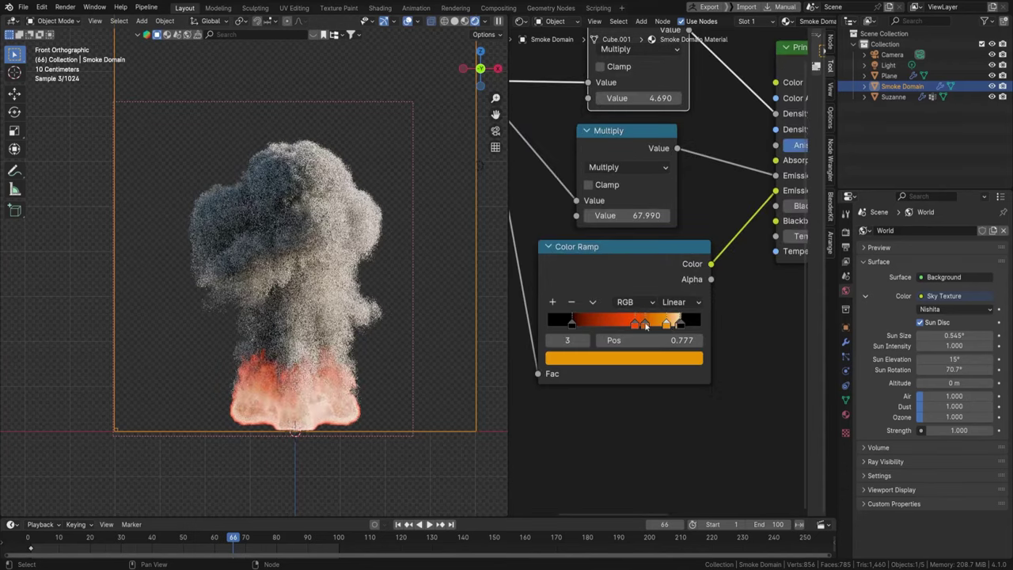
pyautogui.moveTo(681, 323); pyautogui.dragTo(692, 323)
pyautogui.click(671, 323)
pyautogui.click(682, 323)
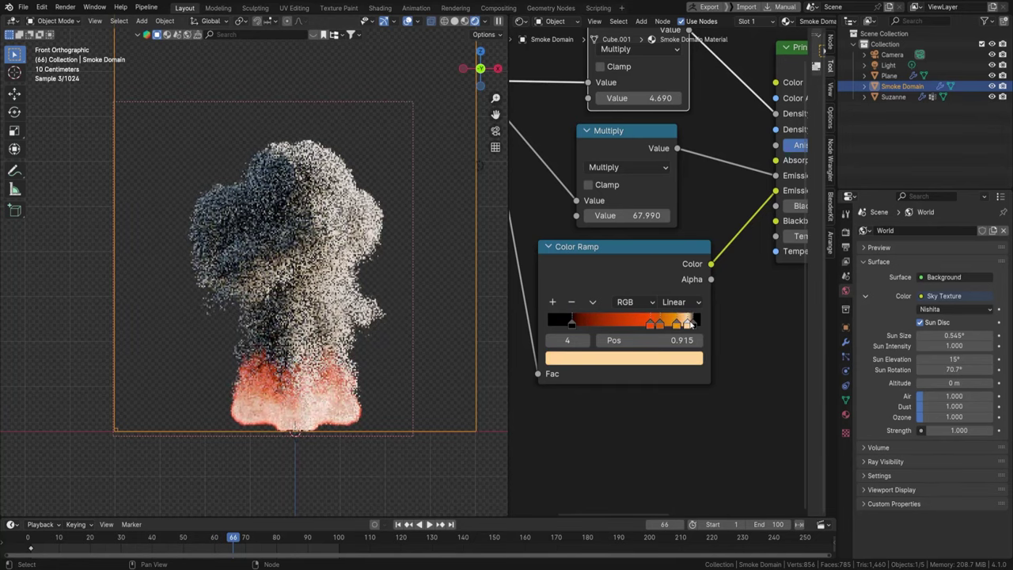
pyautogui.moveTo(665, 323); pyautogui.dragTo(642, 327)
pyautogui.moveTo(571, 323); pyautogui.dragTo(624, 323)
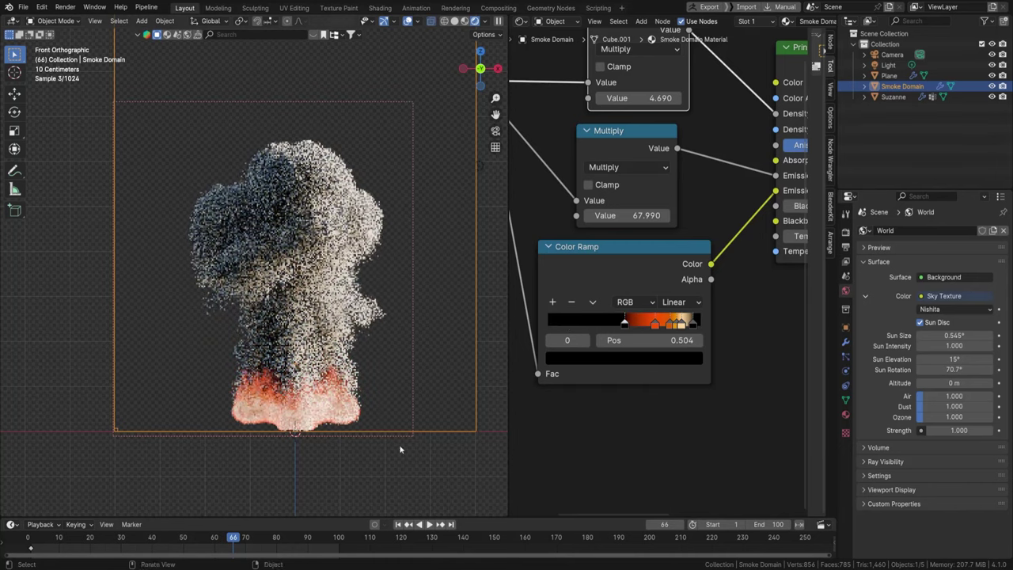
# Play the smoke simulation from frame 40 through frame 52
pyautogui.click(153, 544)
pyautogui.press('space')
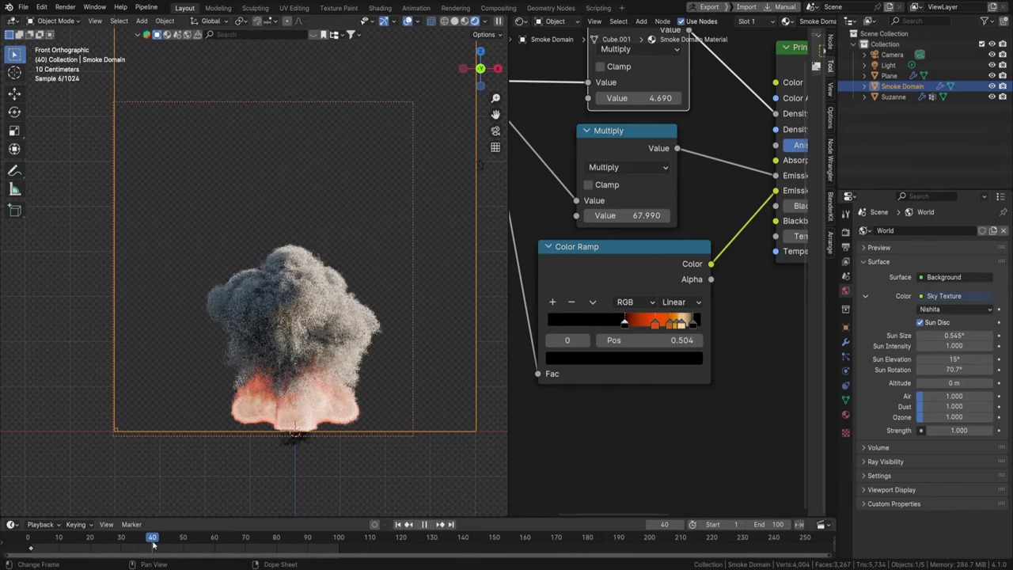
pyautogui.click(189, 541)
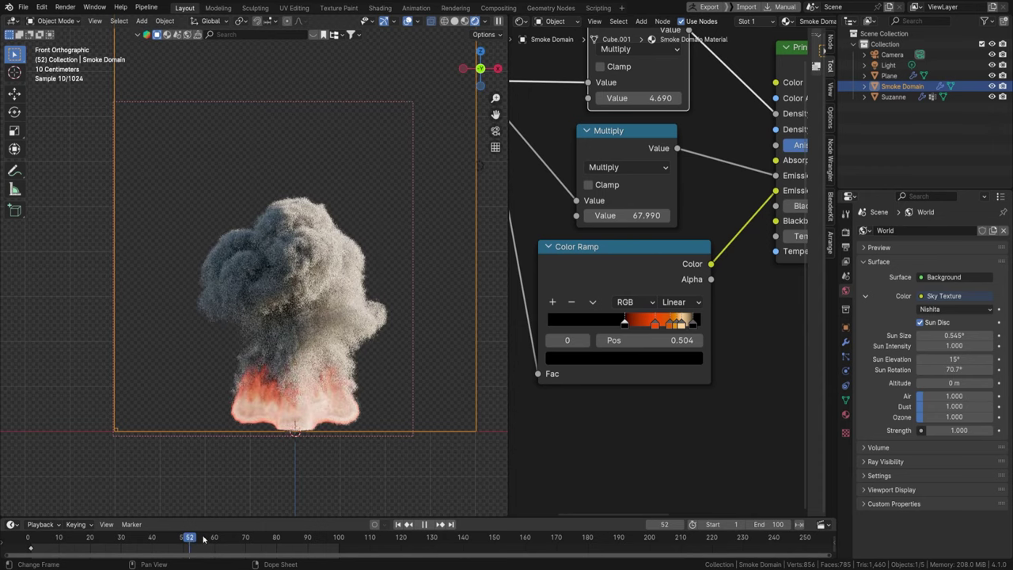
pyautogui.press('space')
# Lower the fire emission multiplier to 41.19 and enlarge the sun size to 41.9°
pyautogui.moveTo(642, 274); pyautogui.dragTo(612, 340, button='middle')
pyautogui.moveTo(626, 282); pyautogui.dragTo(581, 281)
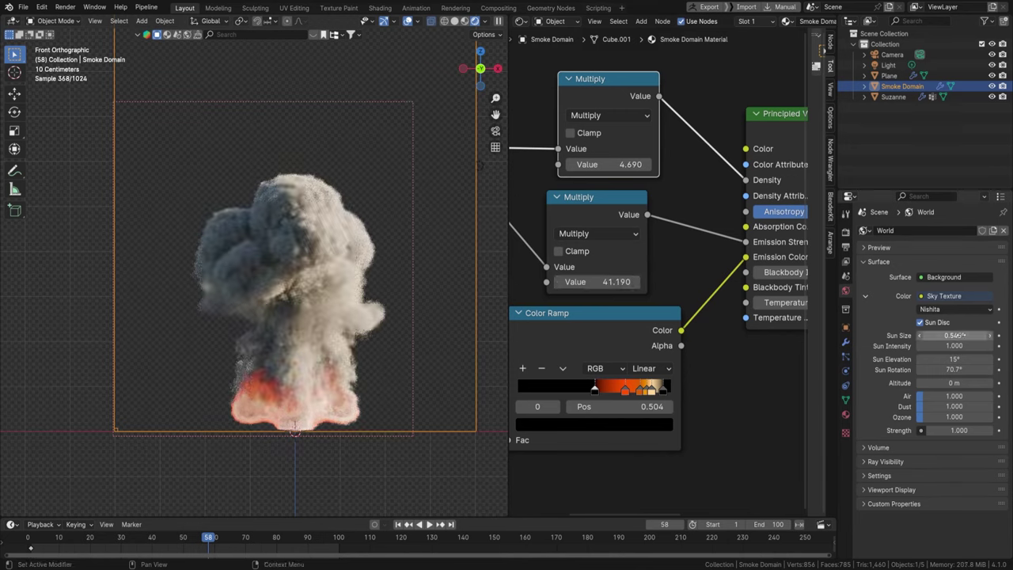
pyautogui.moveTo(959, 335); pyautogui.dragTo(983, 335)
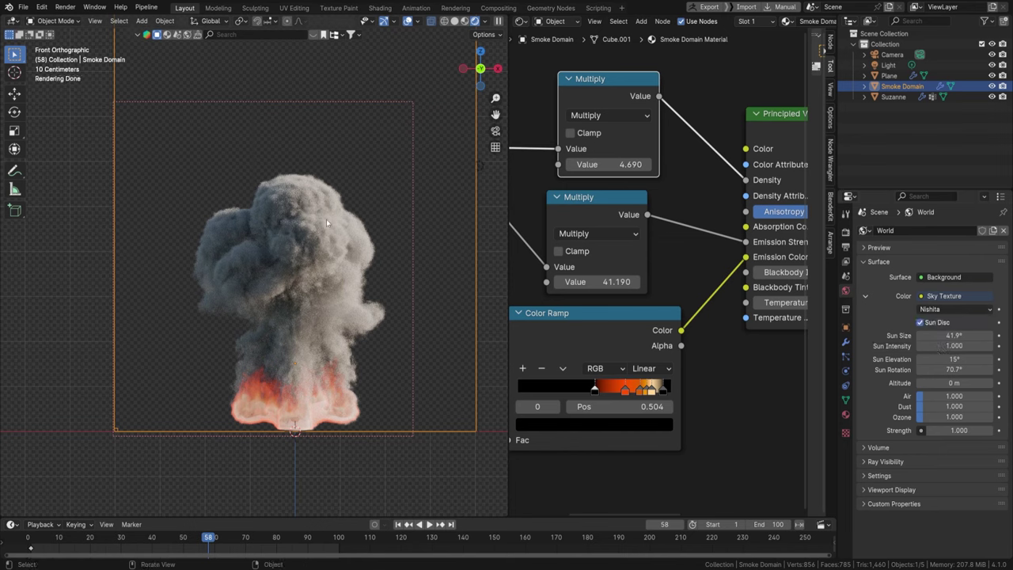
# Add a mesh plane to the scene
pyautogui.hotkey('shift', 'a')
pyautogui.moveTo(253, 51)
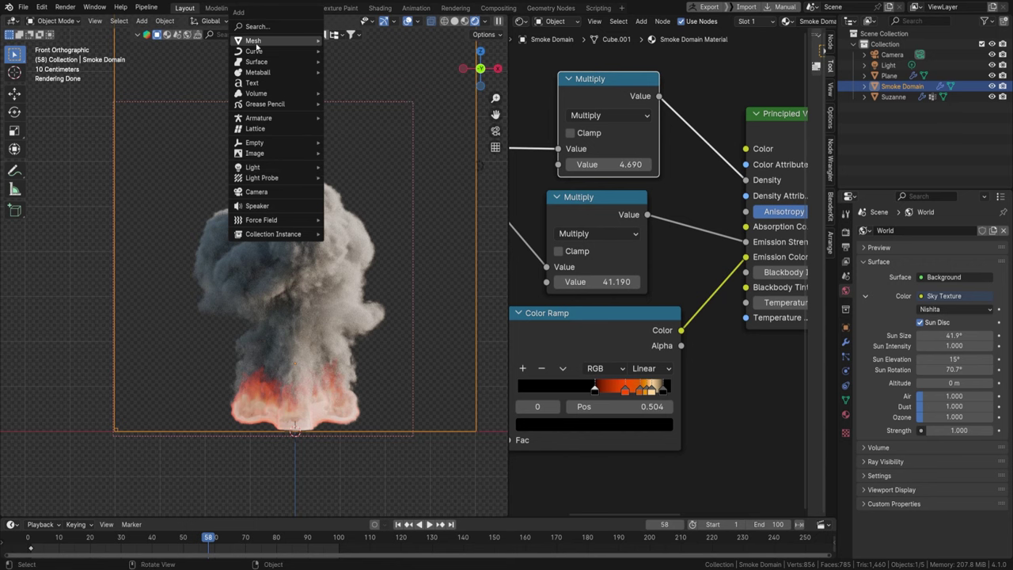
pyautogui.click(348, 41)
pyautogui.moveTo(414, 228); pyautogui.dragTo(354, 286, button='middle')
pyautogui.scroll(-4, 354, 285)
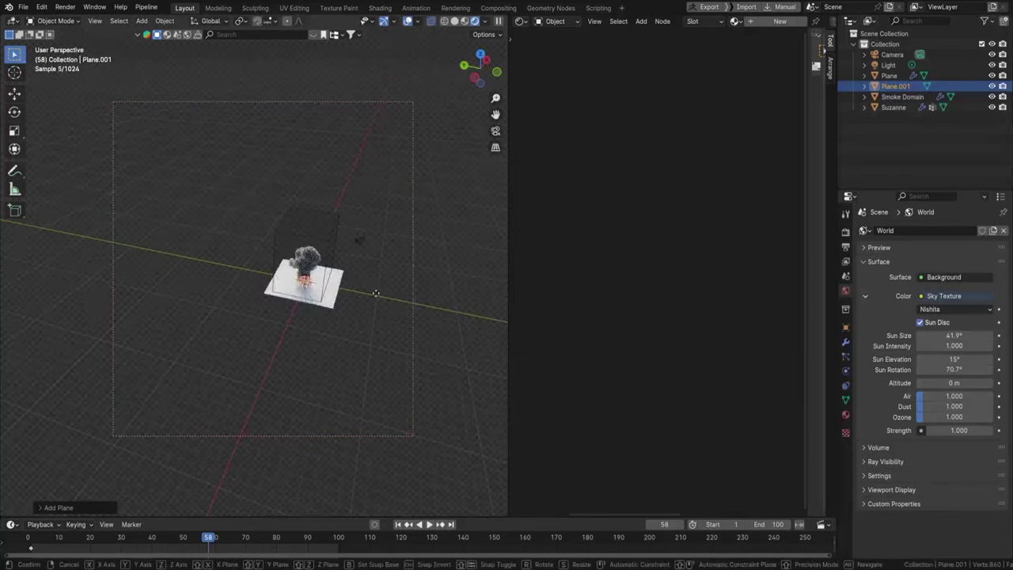
# Move the plane along Y, rotate it 90° about X, and scale it up as a backdrop
pyautogui.press('g')
pyautogui.press('y')
pyautogui.press('Return')
pyautogui.write('rx90')
pyautogui.press('Return')
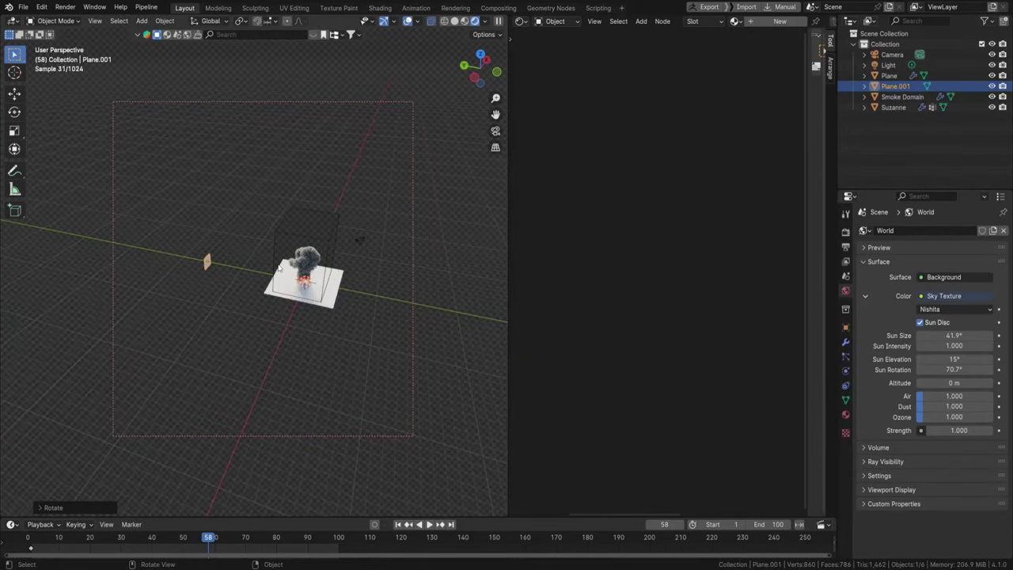
pyautogui.press('s')
pyautogui.click(465, 219)
pyautogui.press('KP_0')
pyautogui.press('KP_1')
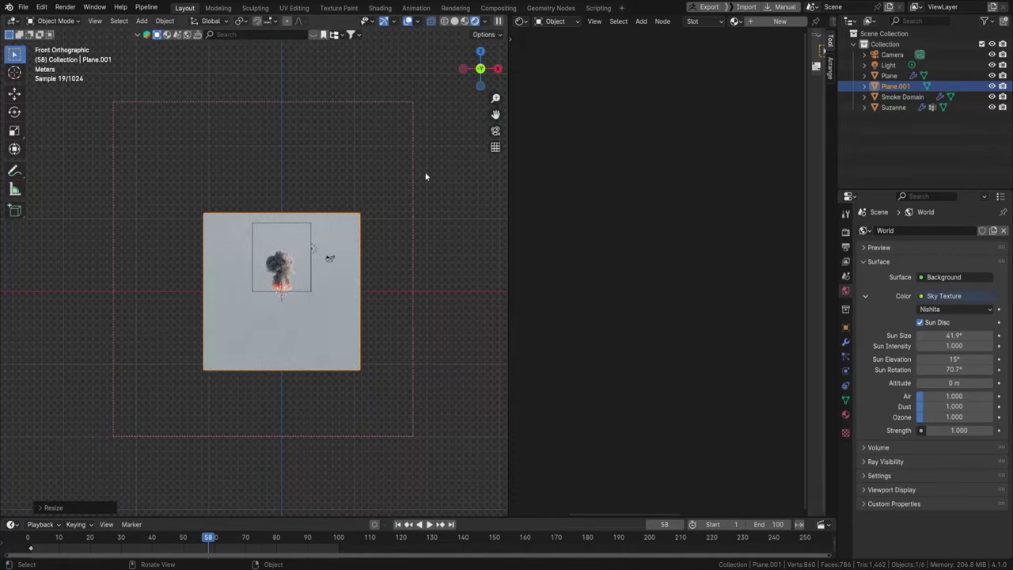
# Give the backdrop plane a new material, Material.001, with a black base colour
pyautogui.click(381, 173)
pyautogui.scroll(3, 382, 172)
pyautogui.click(845, 414)
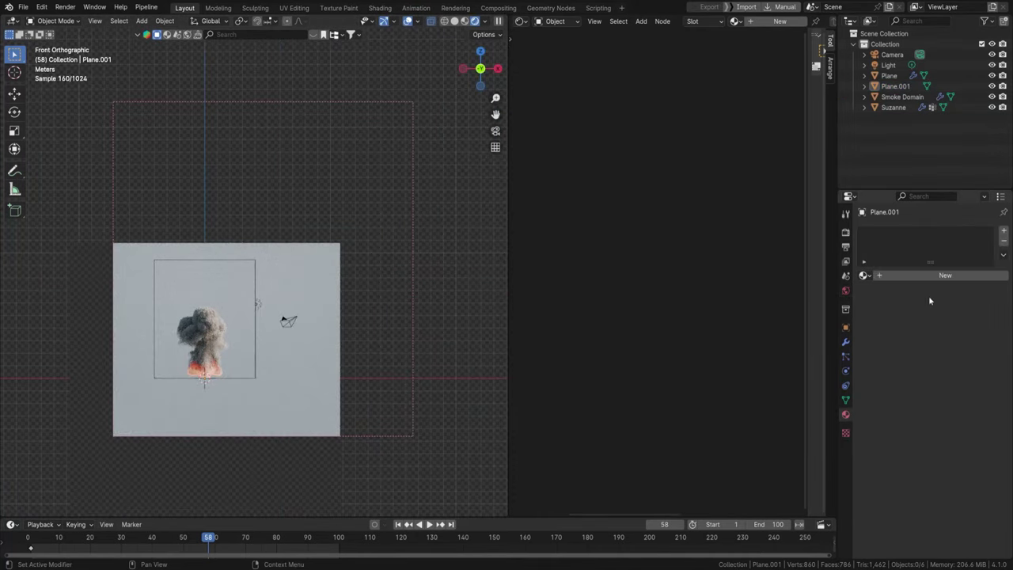
pyautogui.click(938, 276)
pyautogui.click(960, 340)
pyautogui.moveTo(974, 312); pyautogui.dragTo(886, 312)
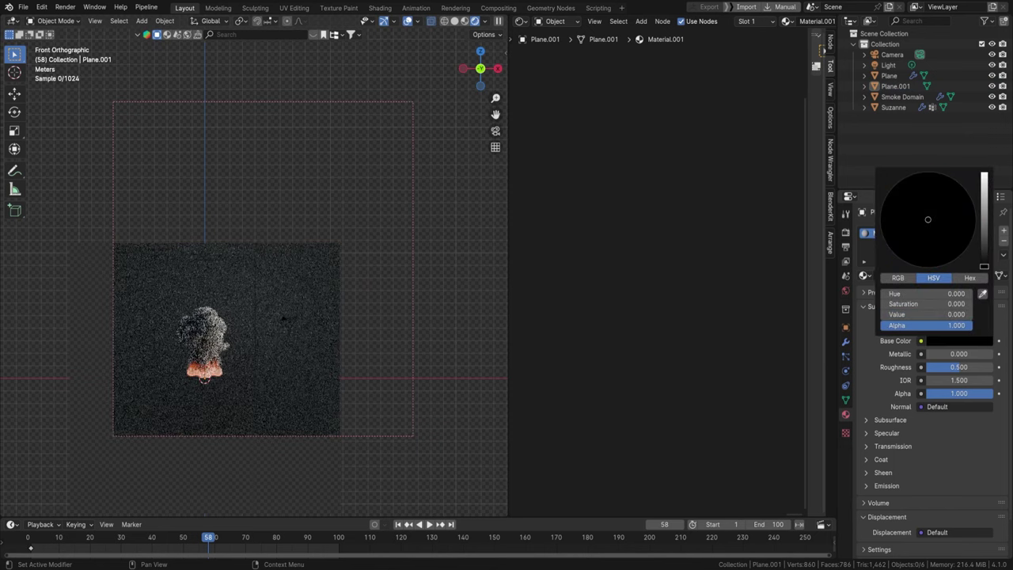
pyautogui.scroll(5, 226, 369)
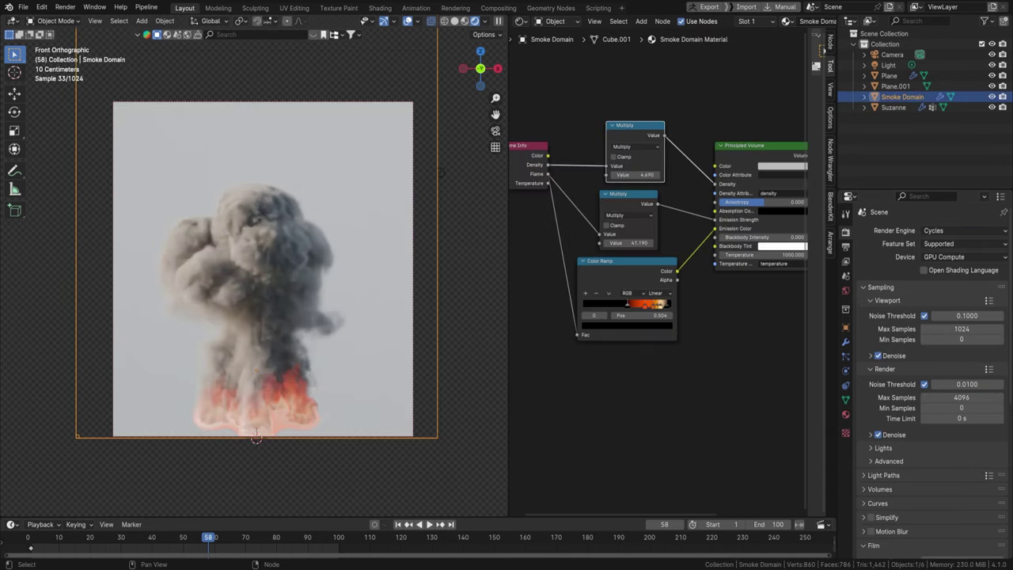
# Set the smoke density multiplier to 40.29
pyautogui.scroll(3, 641, 186)
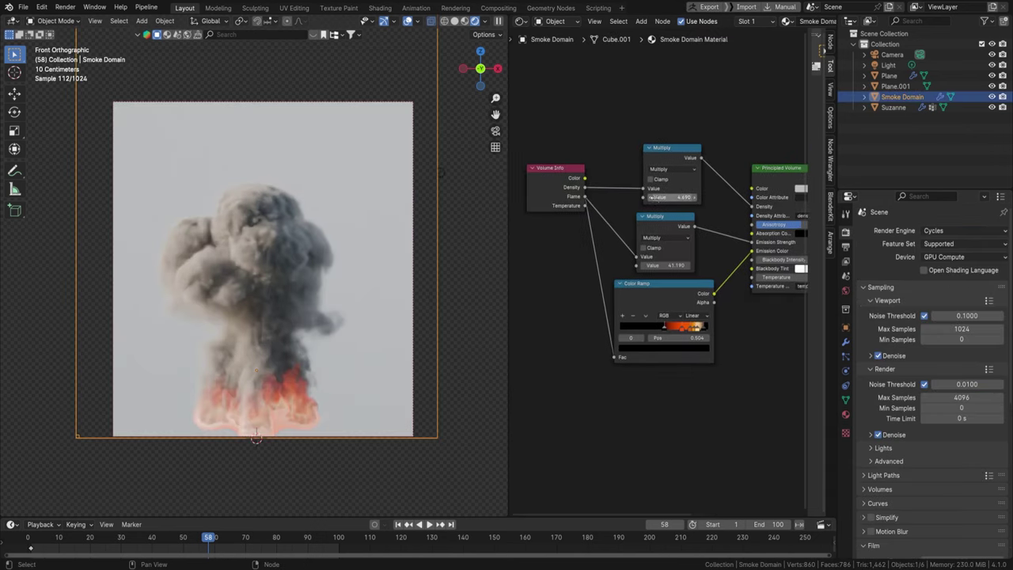
pyautogui.moveTo(681, 198); pyautogui.dragTo(807, 198)
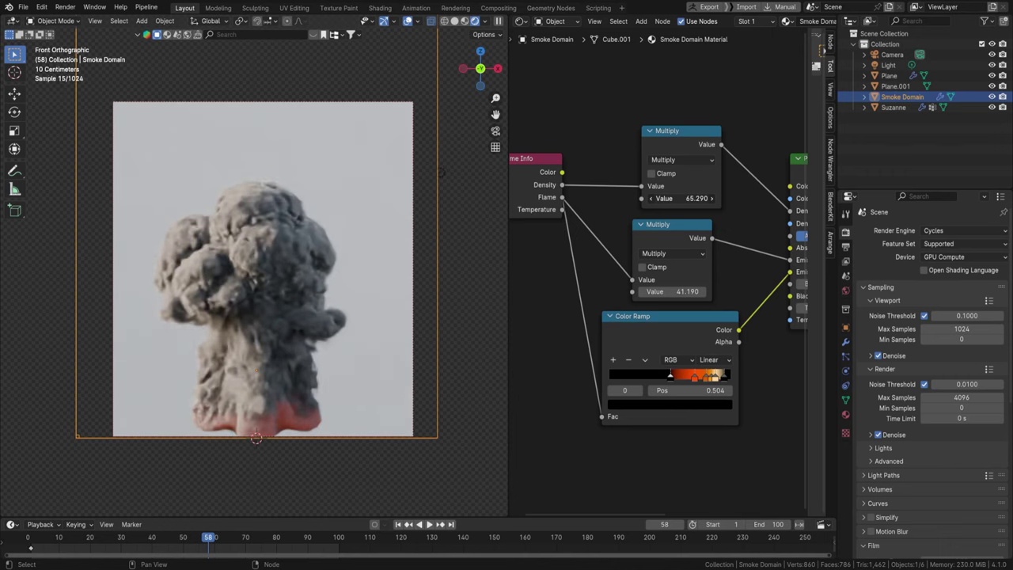
pyautogui.moveTo(808, 198); pyautogui.dragTo(761, 198)
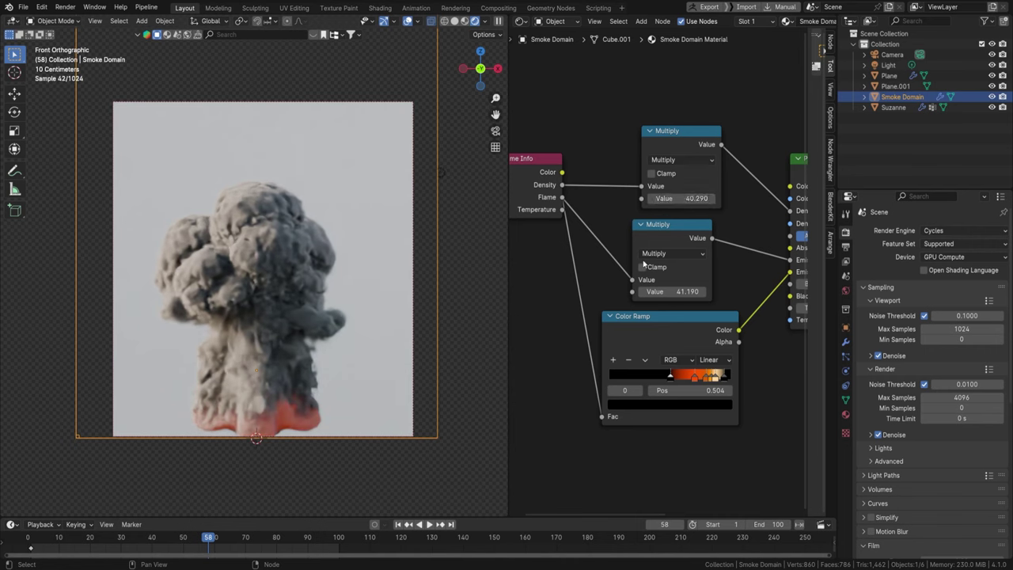
# Boost the fire emission multiplier to 100, then to 324.7
pyautogui.click(675, 291)
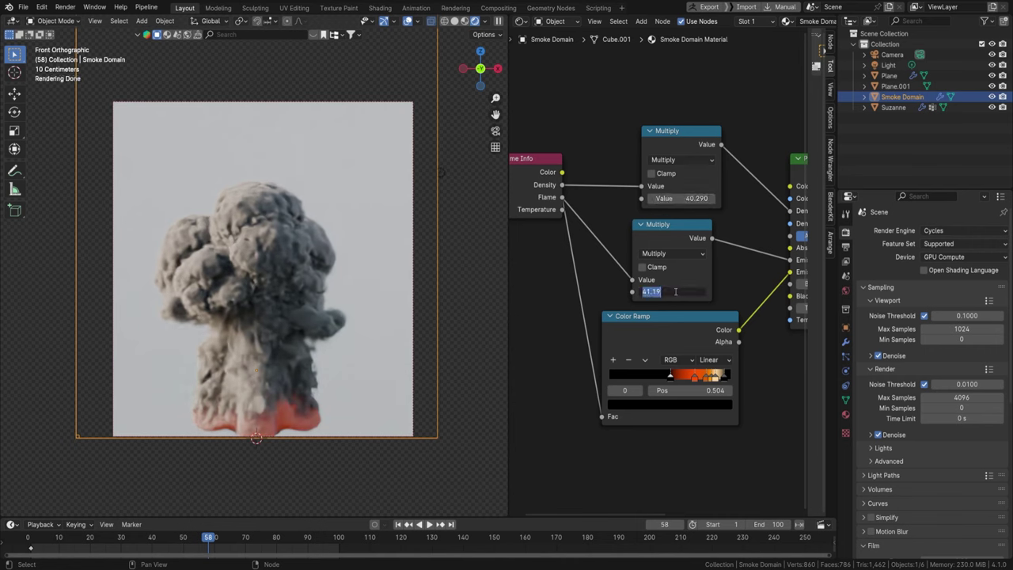
pyautogui.write('100')
pyautogui.press('Return')
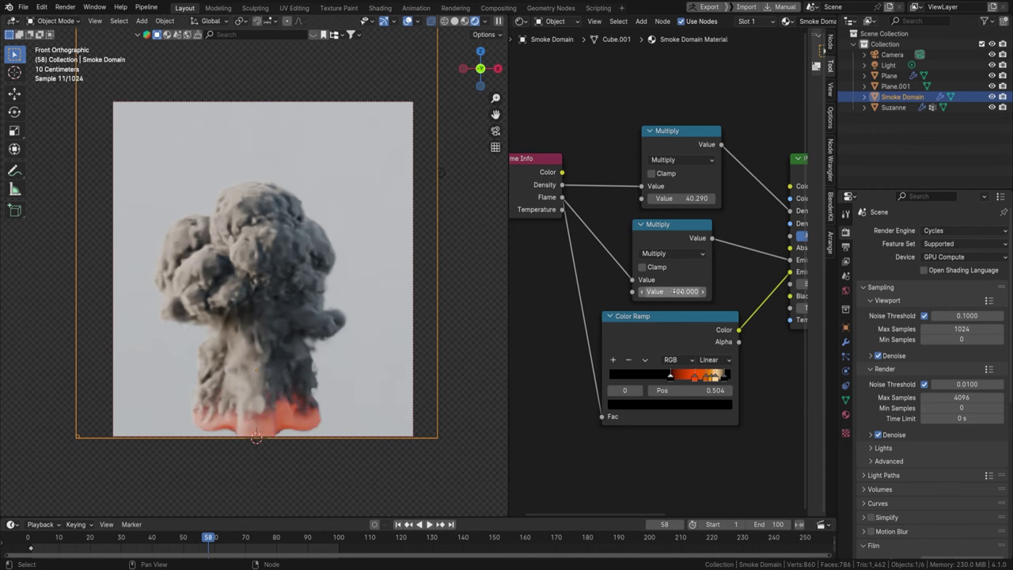
pyautogui.moveTo(677, 291); pyautogui.dragTo(693, 320)
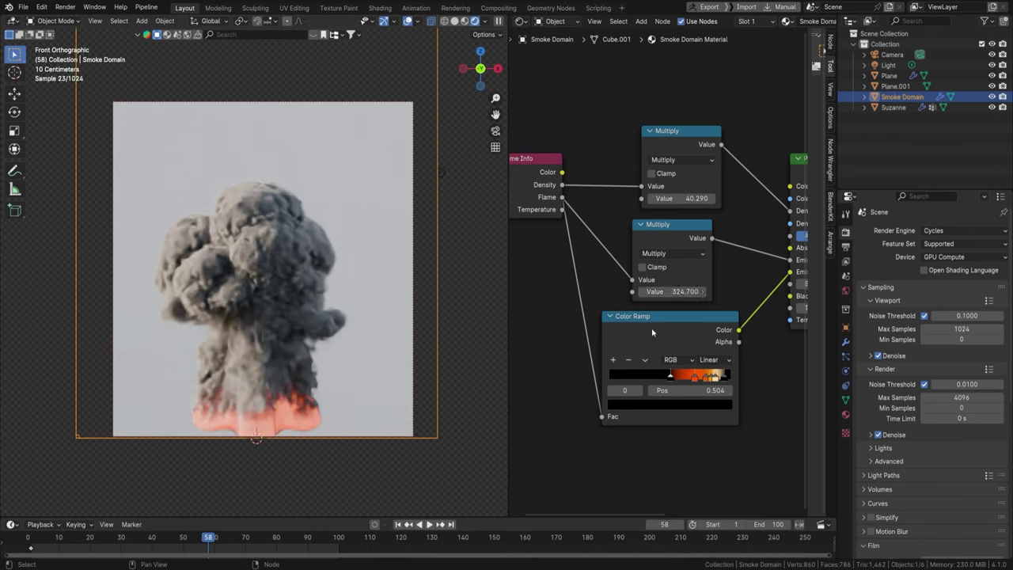
# Bunch the fire ramp stops: orange at 0.417, left black at 0.213, end black at 0.588
pyautogui.moveTo(670, 377); pyautogui.dragTo(589, 383)
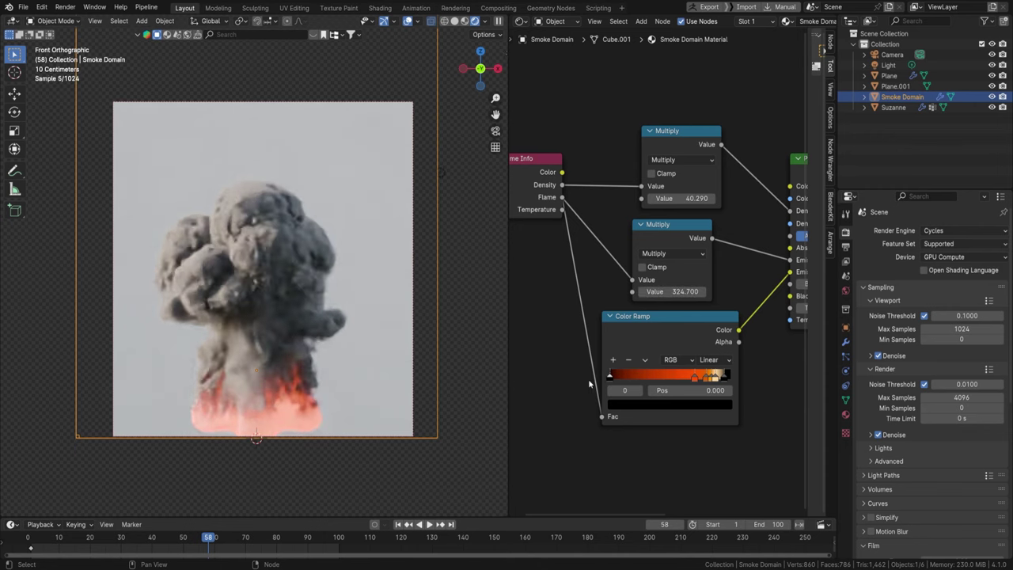
pyautogui.moveTo(694, 379)
pyautogui.mouseDown()
pyautogui.moveTo(648, 380)
pyautogui.moveTo(725, 378)
pyautogui.moveTo(655, 380)
pyautogui.moveTo(687, 379)
pyautogui.mouseUp()
pyautogui.click(687, 379)
pyautogui.click(690, 379)
pyautogui.moveTo(614, 378); pyautogui.dragTo(691, 381)
pyautogui.click(656, 378)
pyautogui.click(686, 379)
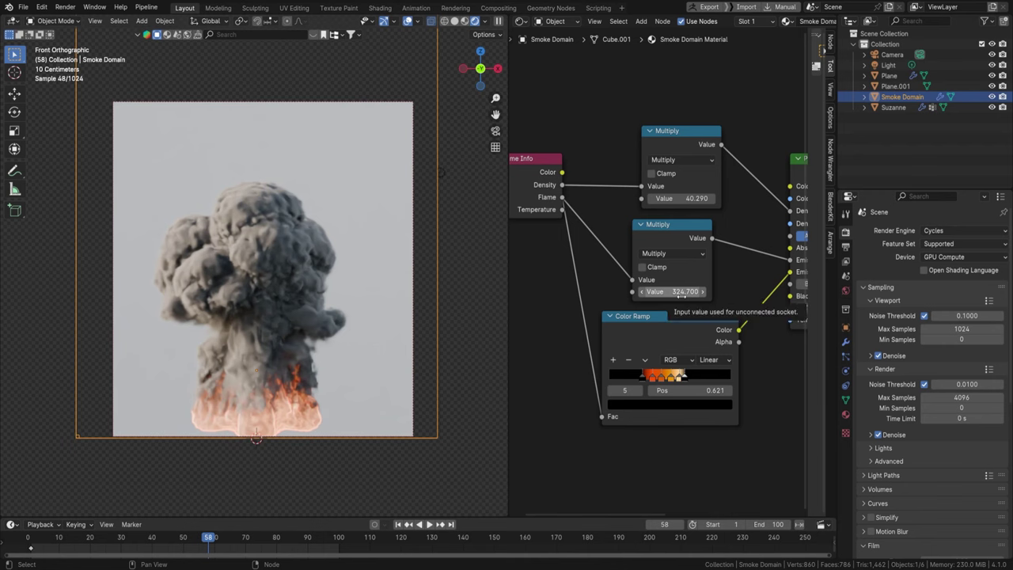
# Try an emission multiplier of 500, then undo back to 324.7
pyautogui.click(679, 292)
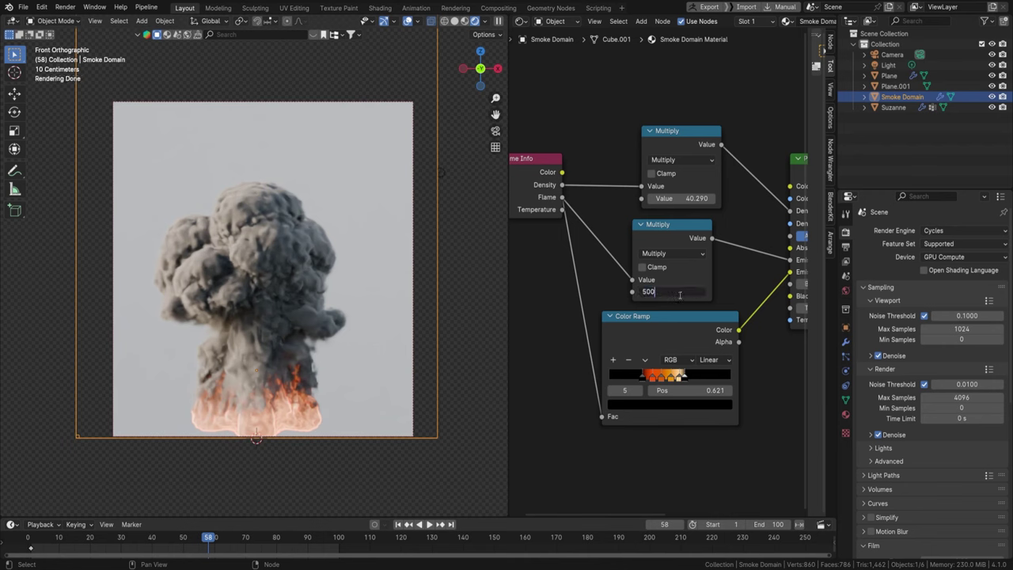
pyautogui.write('500')
pyautogui.press('Return')
pyautogui.hotkey('ctrl', 'z')
# Insert a Hue/Saturation/Value node between the fire Color Ramp and Principled Volume
pyautogui.keyDown('shift'); pyautogui.moveTo(750, 290); pyautogui.dragTo(634, 301, button='middle'); pyautogui.keyUp('shift')
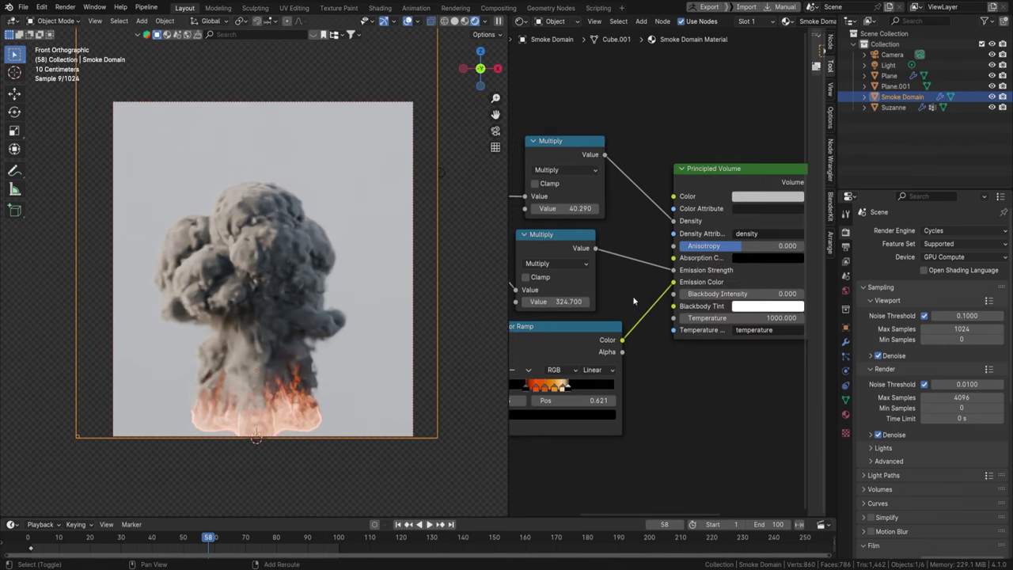
pyautogui.scroll(1, 633, 301)
pyautogui.hotkey('shift', 'a')
pyautogui.write('hue')
pyautogui.press('Return')
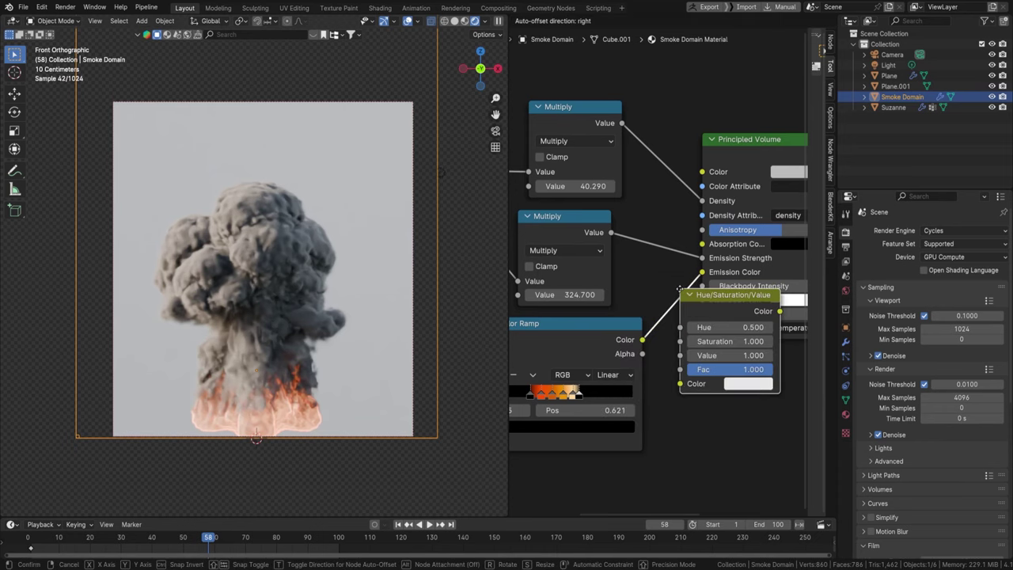
pyautogui.click(696, 290)
# Try Saturation values of 2, 5 and 50, then delete the Hue/Saturation/Value node
pyautogui.click(744, 340)
pyautogui.write('2')
pyautogui.press('Return')
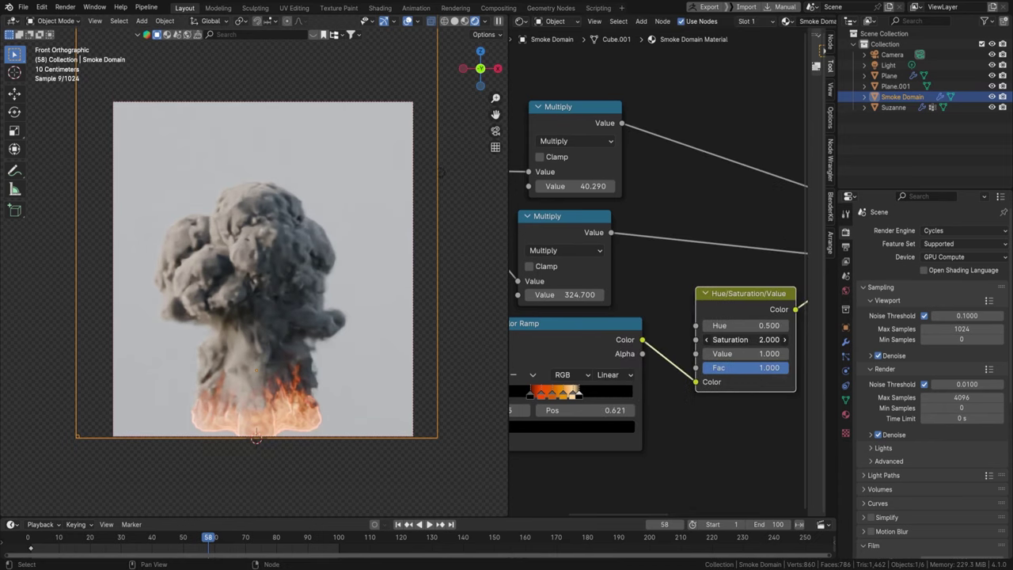
pyautogui.click(717, 339)
pyautogui.write('5')
pyautogui.press('Return')
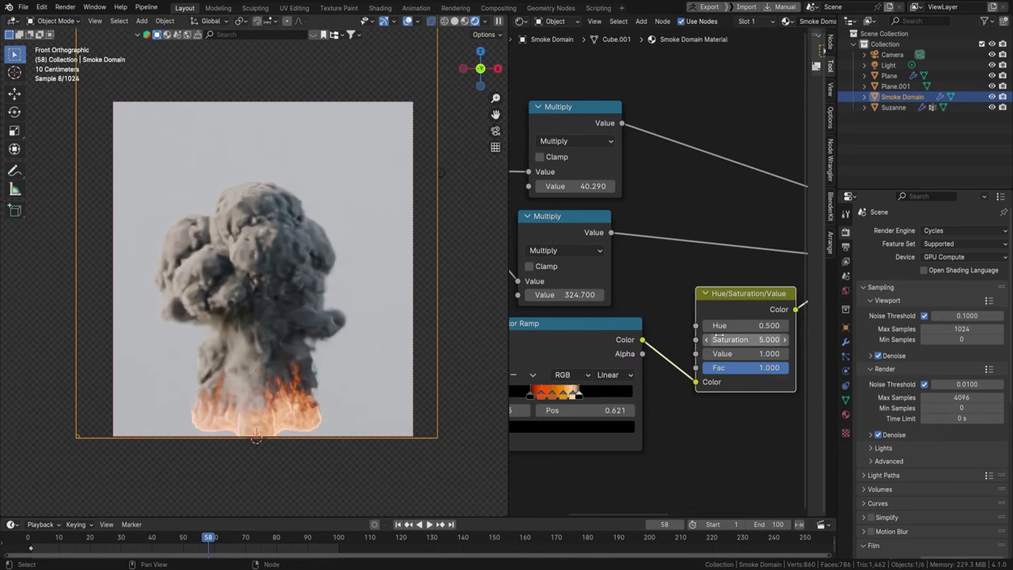
pyautogui.click(721, 339)
pyautogui.write('5')
pyautogui.press('Return')
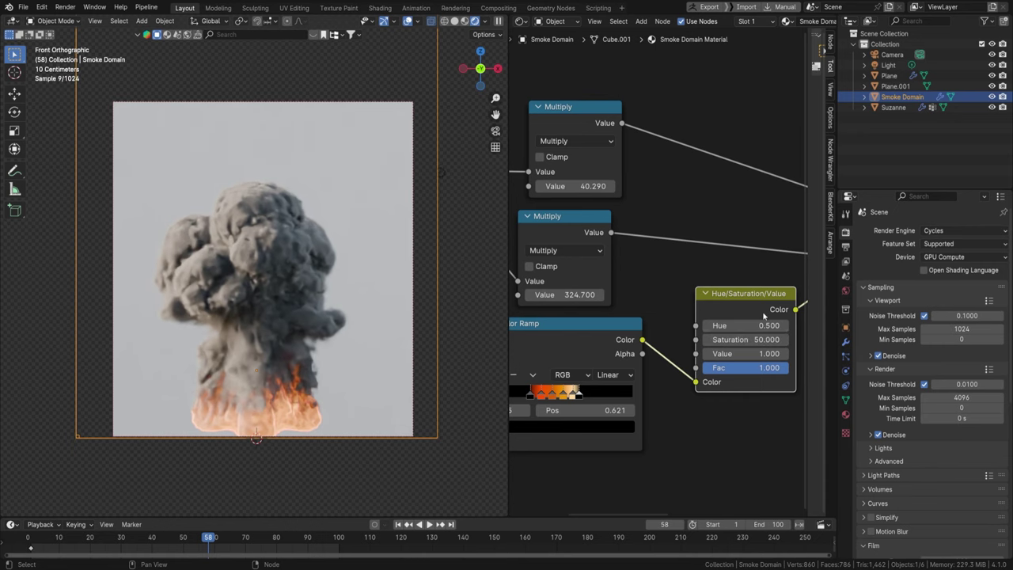
pyautogui.hotkey('ctrl', 'x')
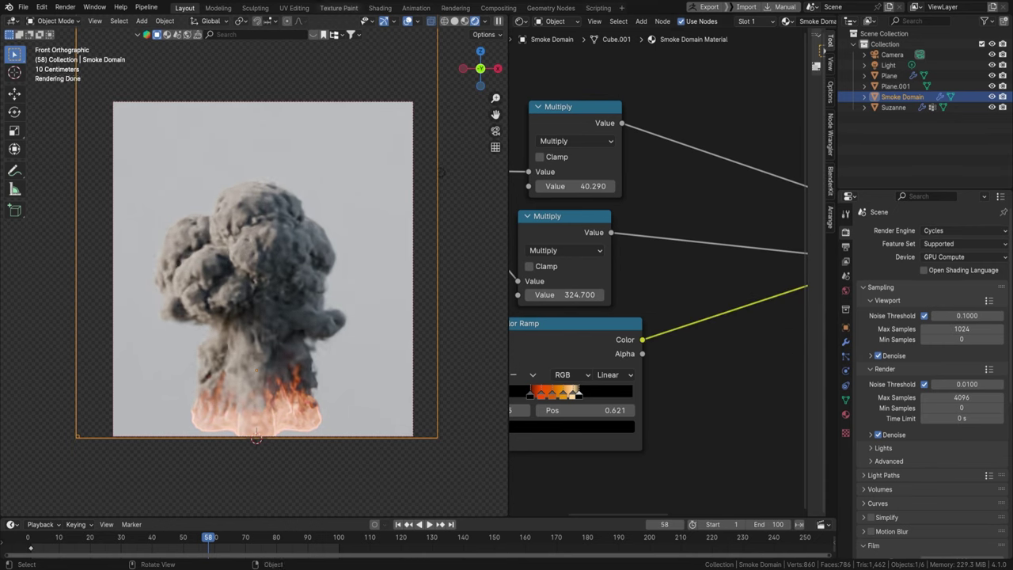
pyautogui.scroll(-3, 676, 219)
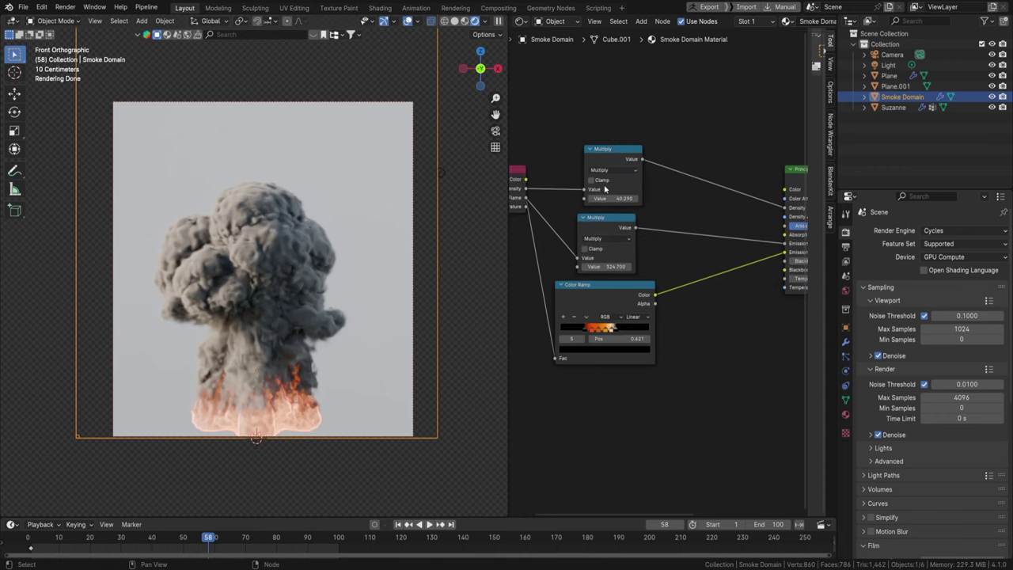
# Reduce smoke density multiplier to 19.69, play frames 35 to 73, and select Plane.001
pyautogui.moveTo(612, 198)
pyautogui.mouseDown()
pyautogui.moveTo(571, 198)
pyautogui.moveTo(604, 198)
pyautogui.mouseUp()
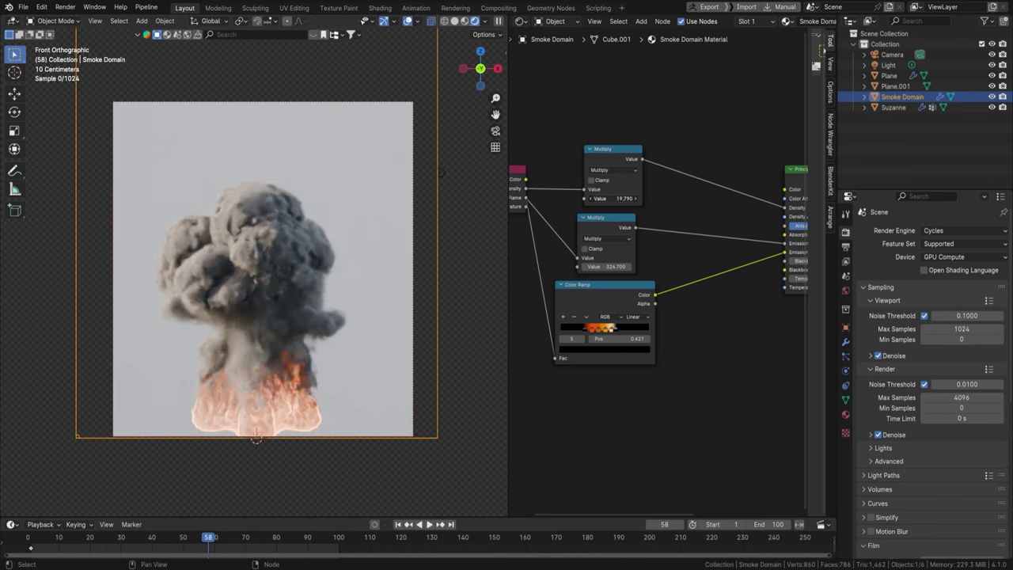
pyautogui.click(138, 539)
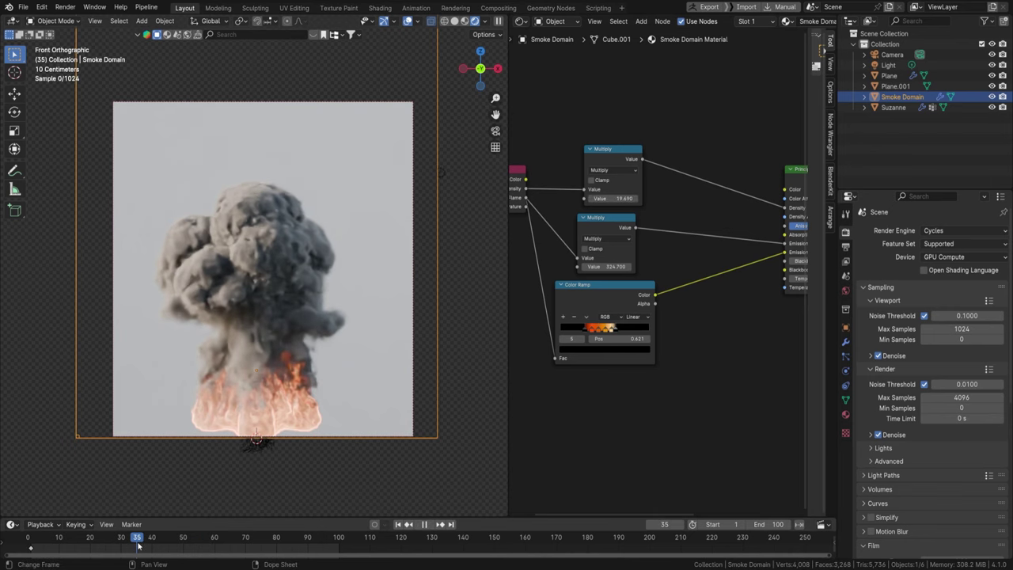
pyautogui.press('space')
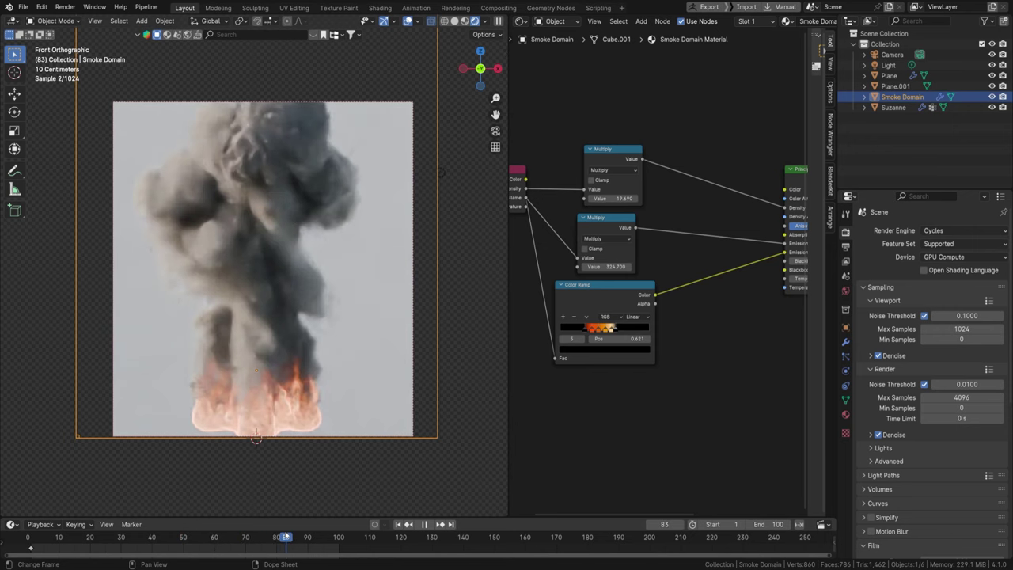
pyautogui.click(255, 537)
pyautogui.press('space')
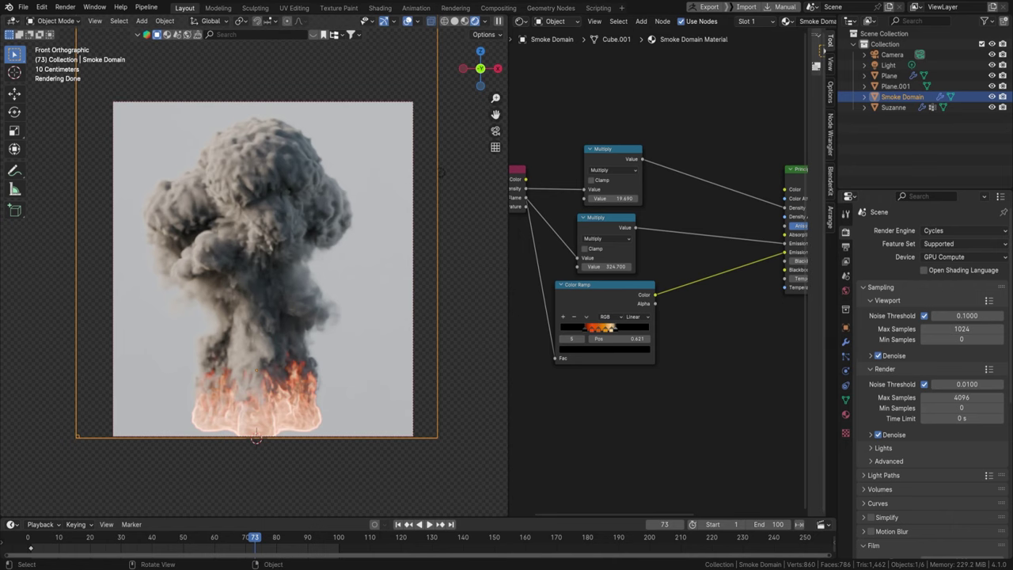
pyautogui.click(895, 85)
# Make the backdrop material black with an IOR Level of 0.248
pyautogui.click(846, 413)
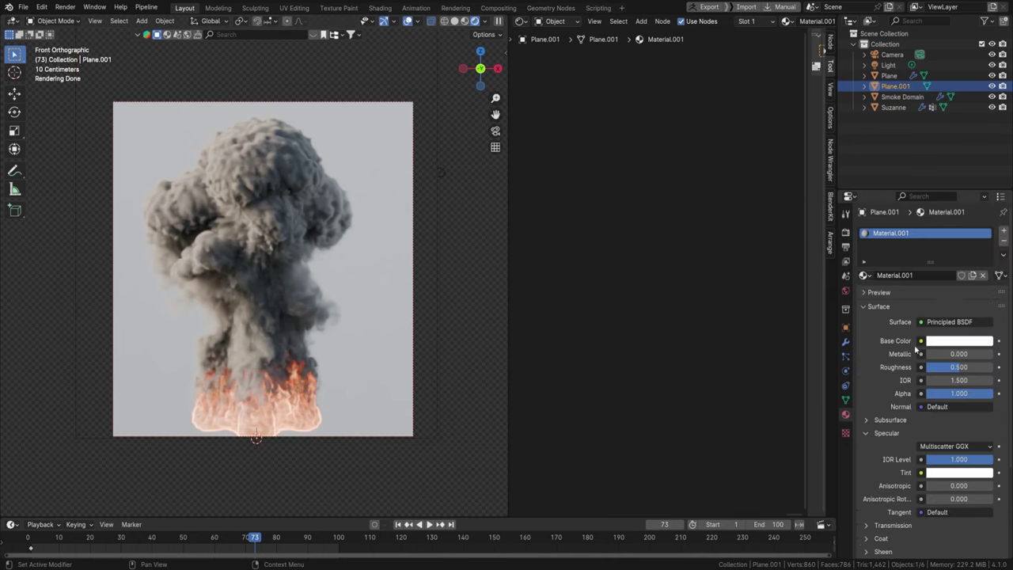
pyautogui.click(960, 344)
pyautogui.moveTo(984, 176); pyautogui.dragTo(985, 267)
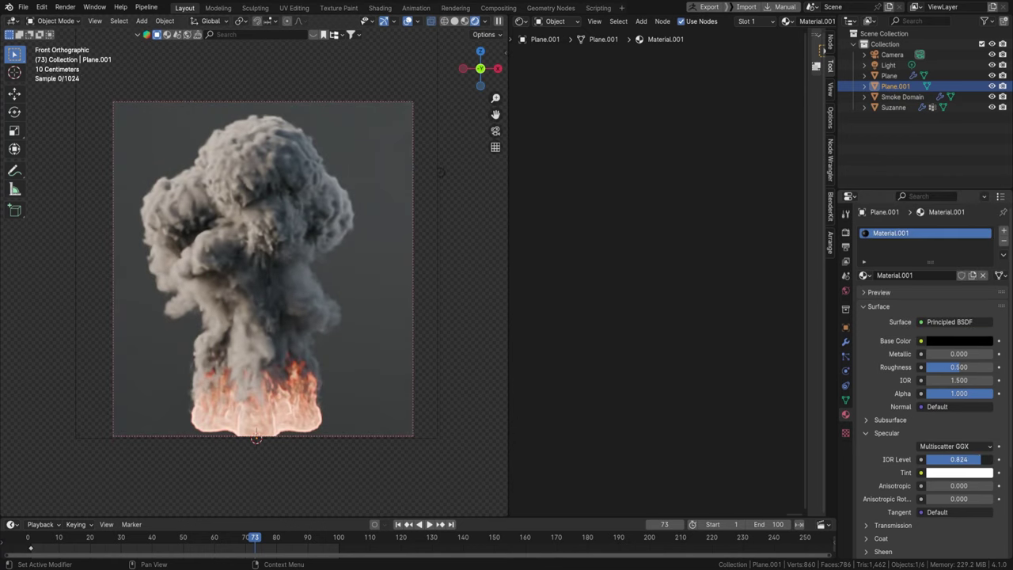
pyautogui.moveTo(981, 459); pyautogui.dragTo(942, 460)
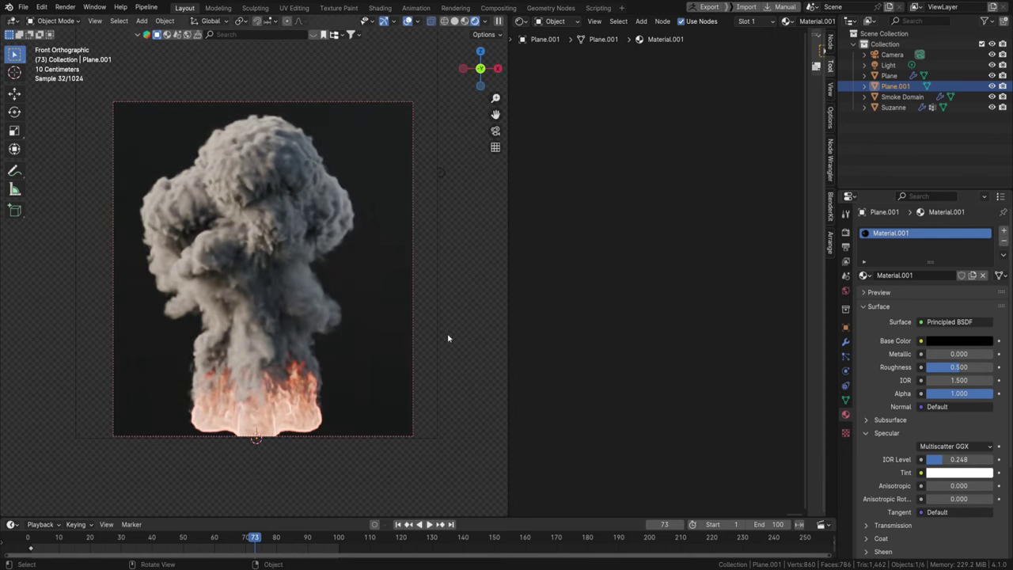
# Draw a larger viewport render region around the backdrop with Ctrl+B
pyautogui.hotkey('ctrl', 'b')
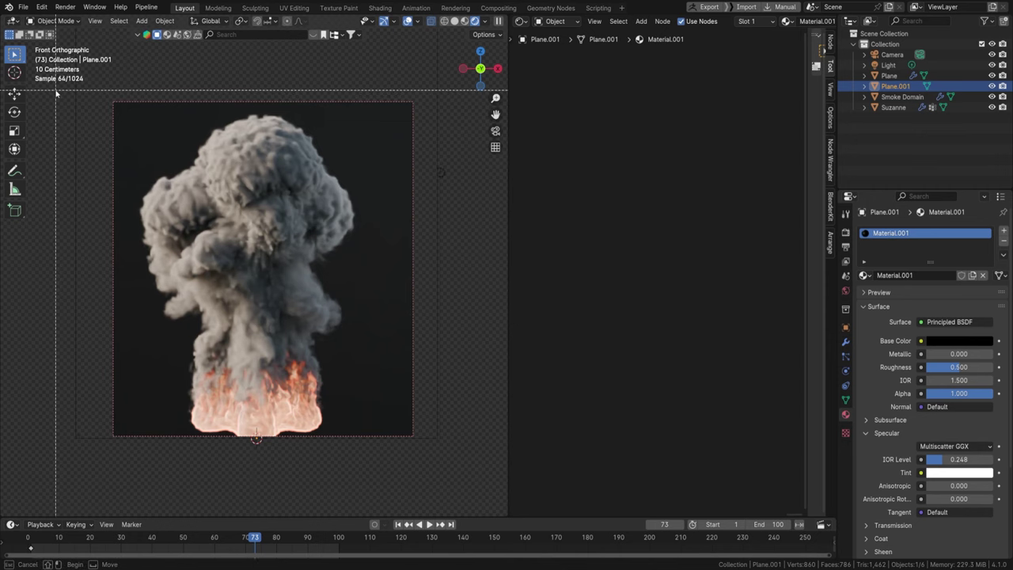
pyautogui.moveTo(55, 89); pyautogui.dragTo(474, 464)
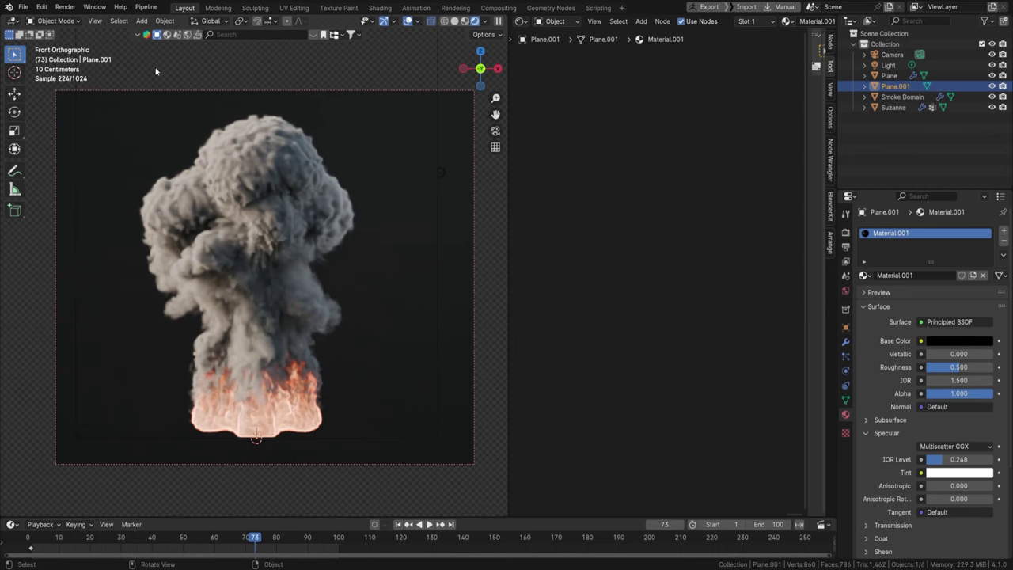
pyautogui.click(168, 21)
# Show Suzanne's particle emitter settings: 100 particles, lifetime 50, normal velocity 3 m/s
pyautogui.moveTo(202, 314)
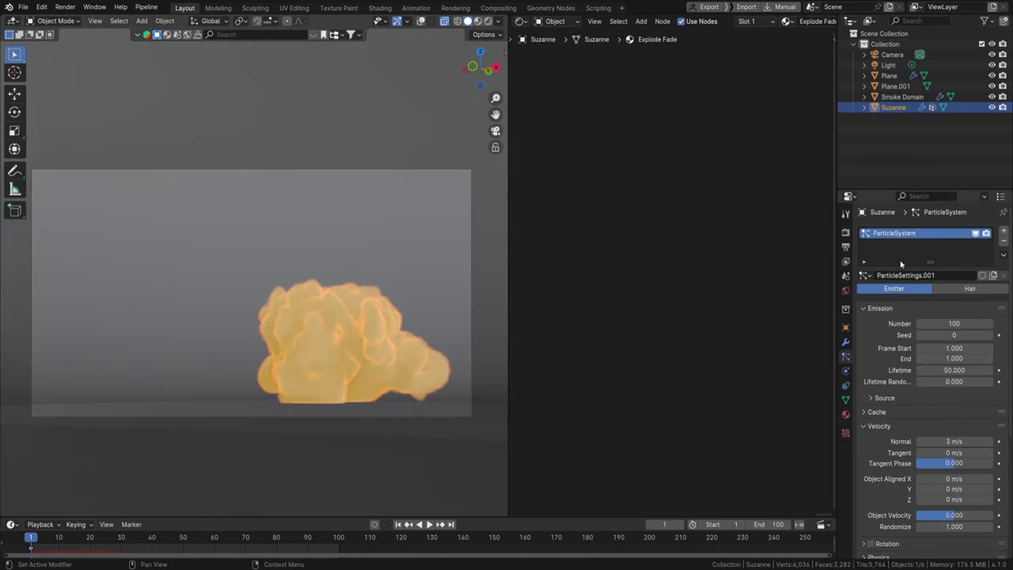
# Select Suzanne, view its Subdivision, ParticleSystem, Explode and Fluid modifiers, and play to frame 19
pyautogui.click(894, 108)
pyautogui.click(845, 342)
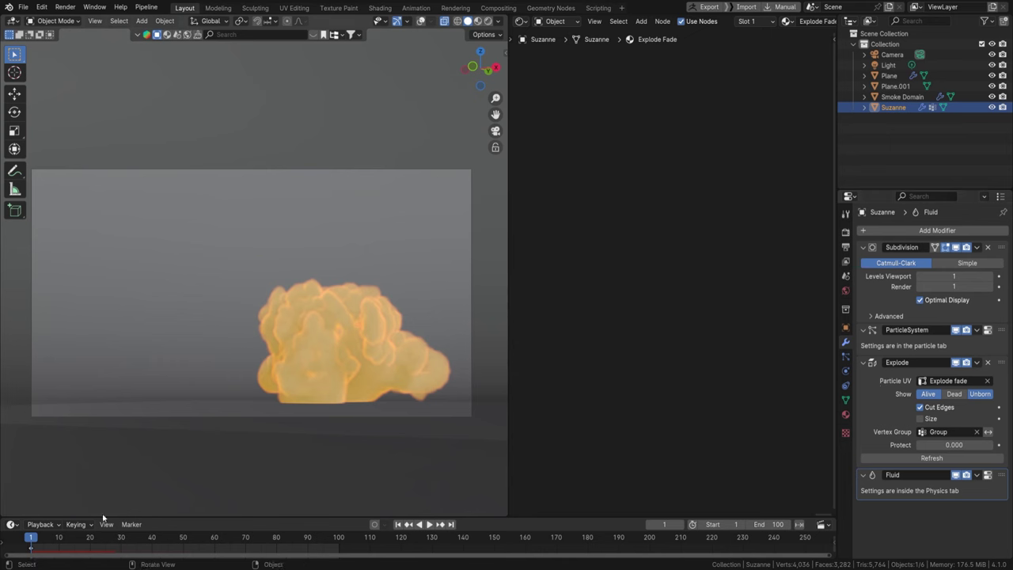
pyautogui.press('space')
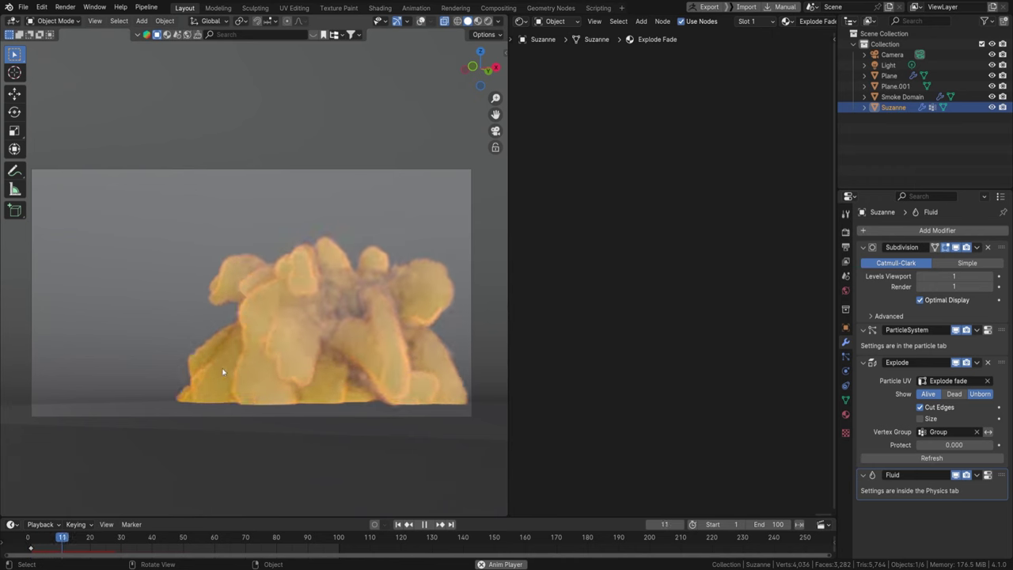
pyautogui.press('space')
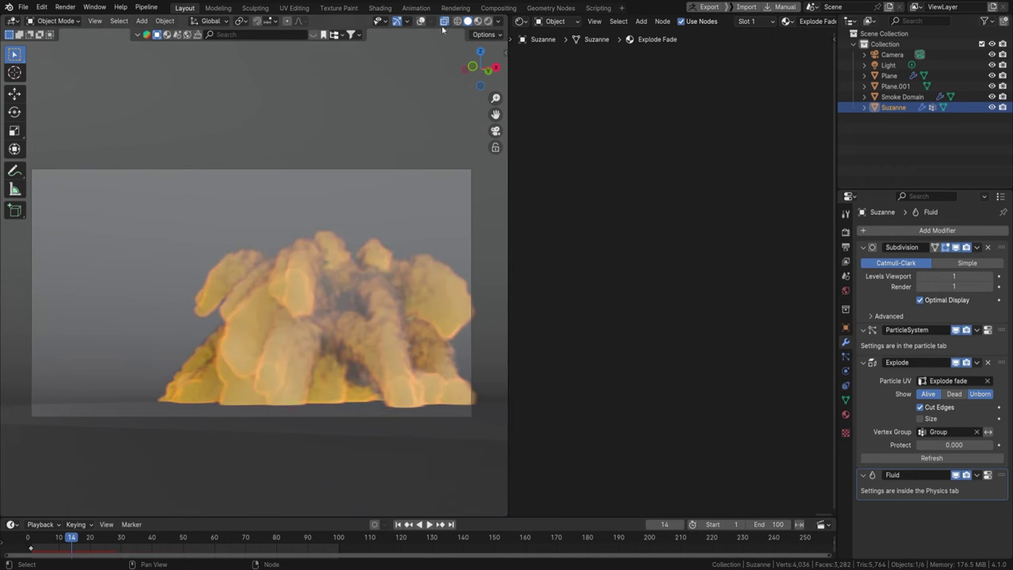
pyautogui.press('space')
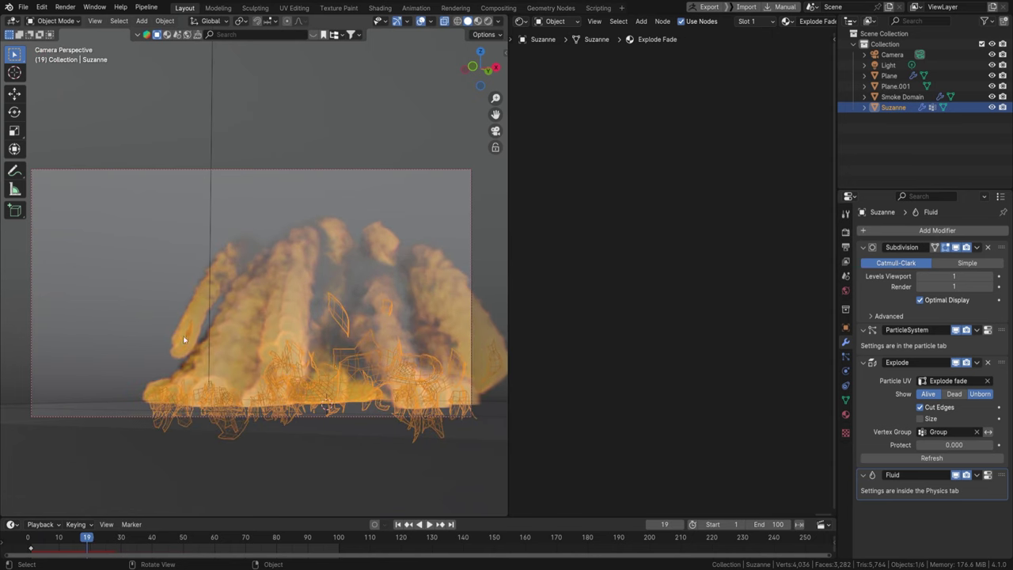
pyautogui.press('space')
# Switch the viewport to Rendered shading with overlays hidden, and select the Smoke Domain's physics settings
pyautogui.click(488, 21)
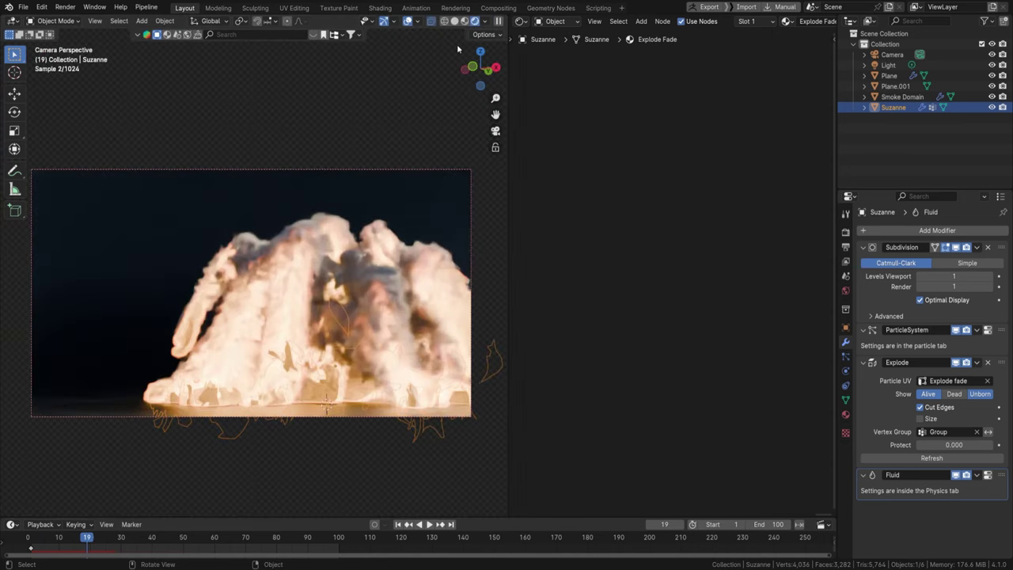
pyautogui.click(408, 22)
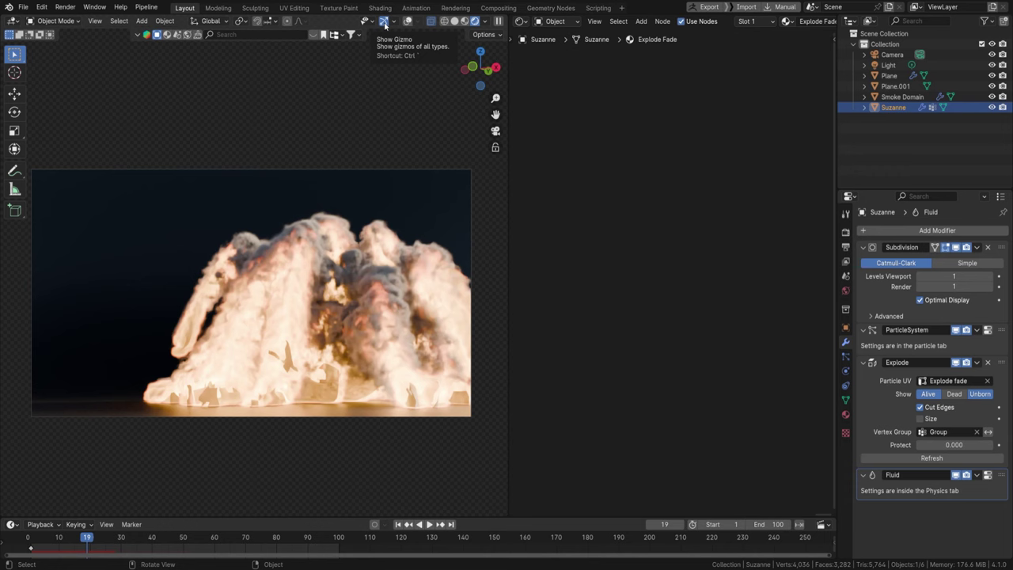
pyautogui.click(848, 375)
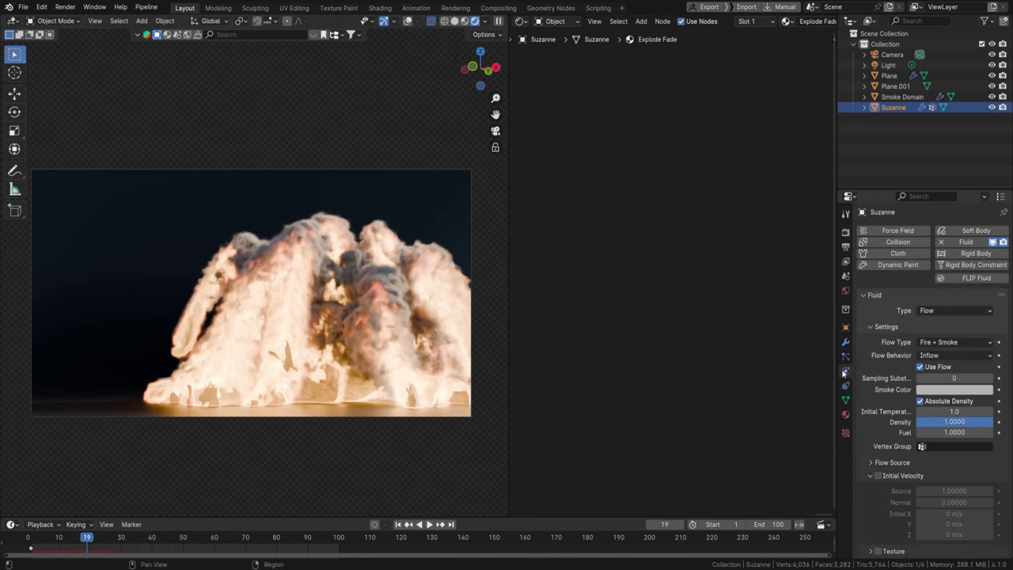
pyautogui.click(903, 96)
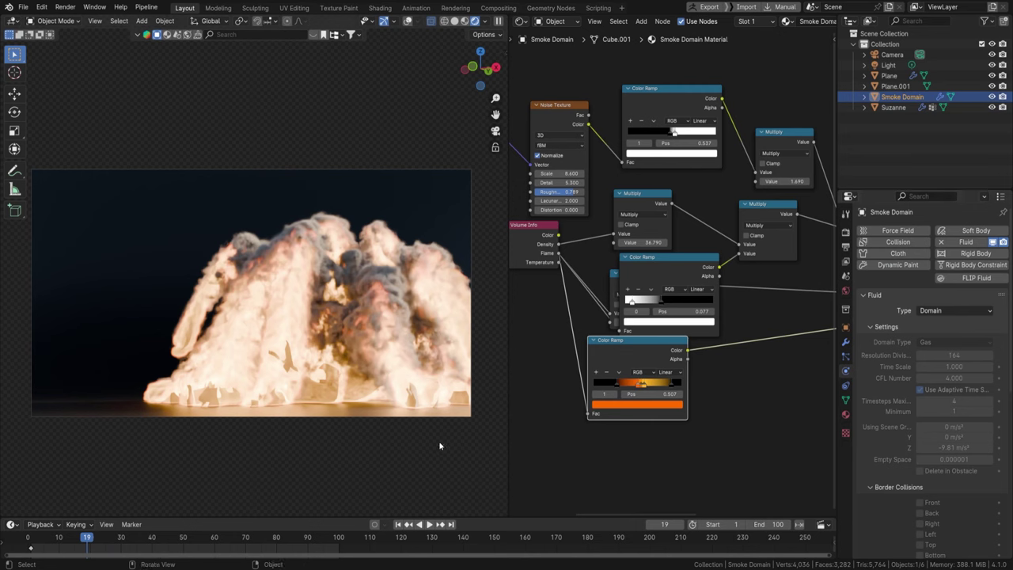
# Play the explosion to frame 39, then replay from near the start and stop at frame 23
pyautogui.press('space')
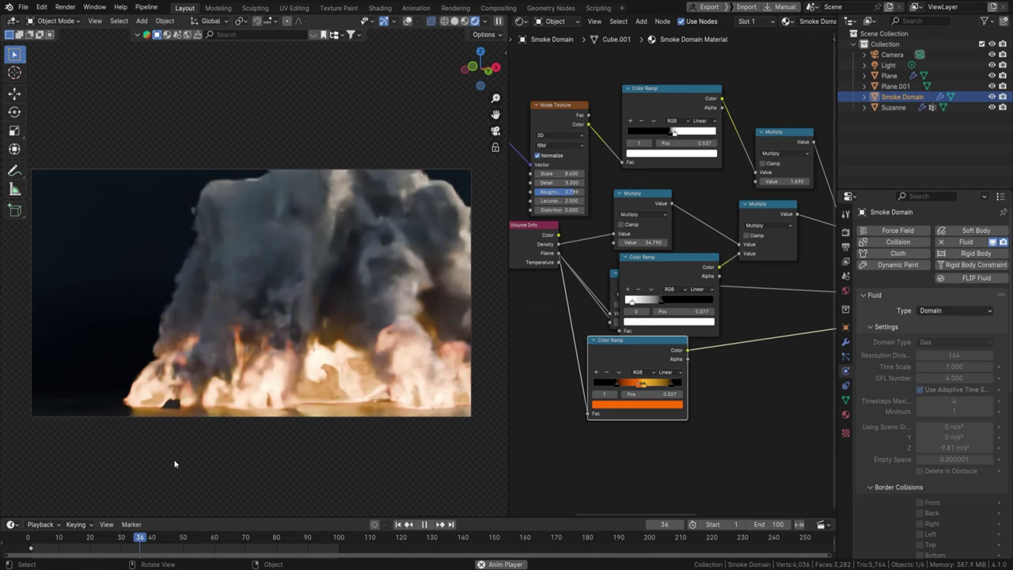
pyautogui.press('space')
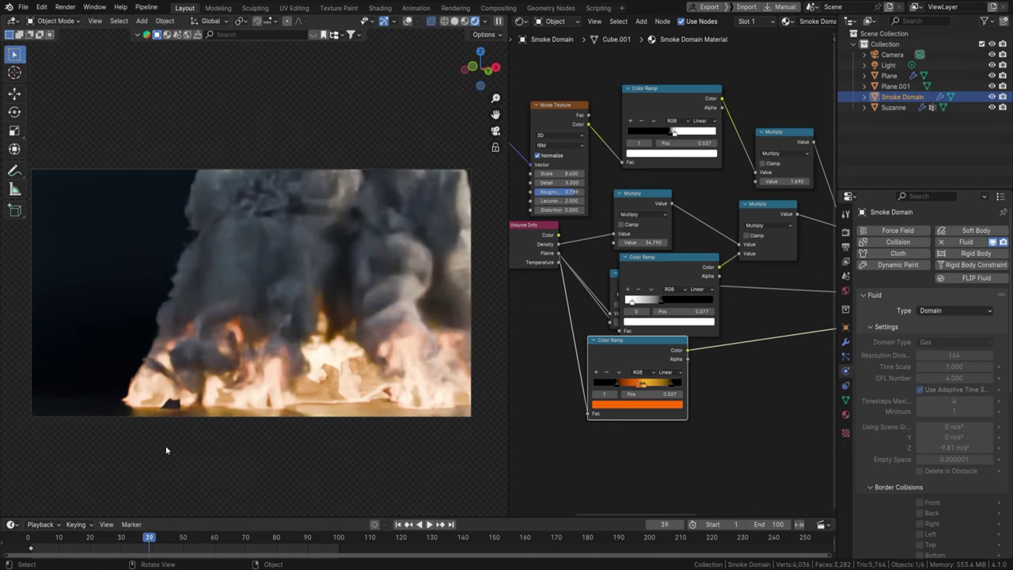
pyautogui.click(65, 542)
pyautogui.press('space')
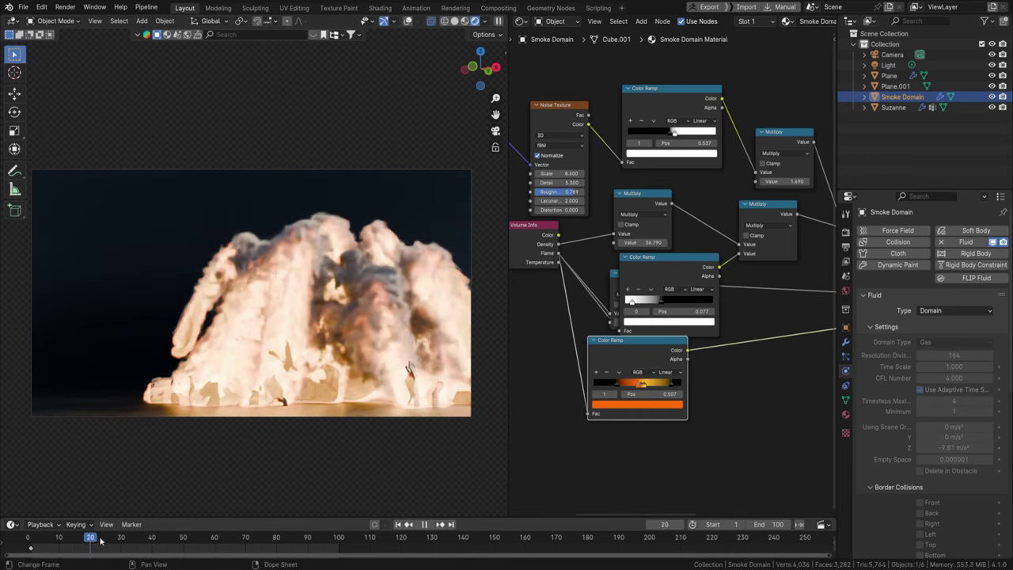
pyautogui.press('space')
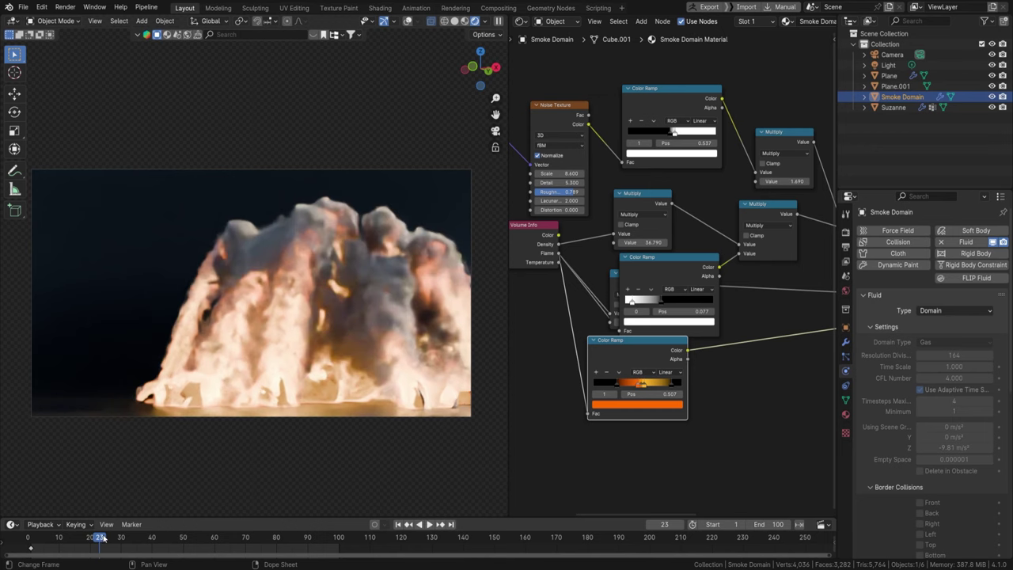